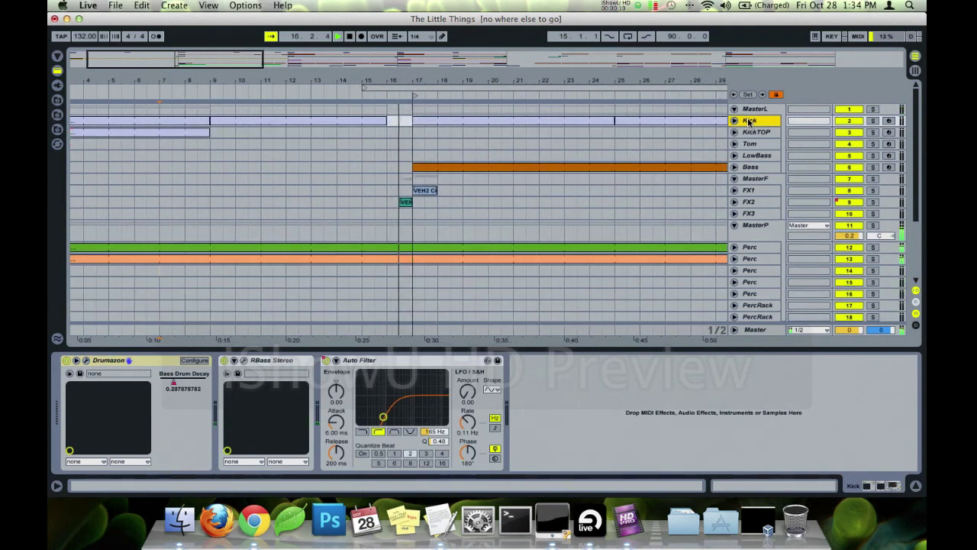
Step: Go through the Kick, KickTOP, Tom and LowBass tracks to view their device chains, and unfold the Bass track
key("Down")
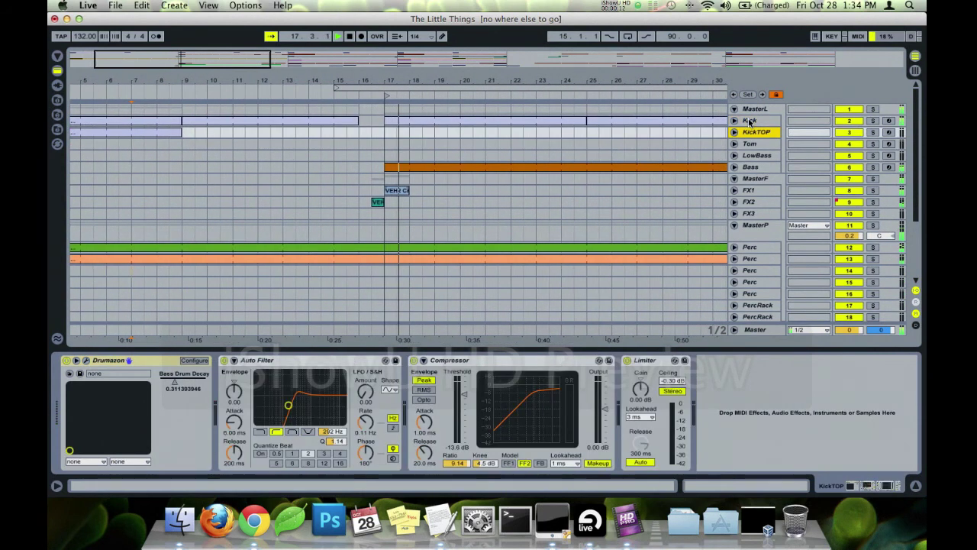
key("Down")
key("Down")
key("Down")
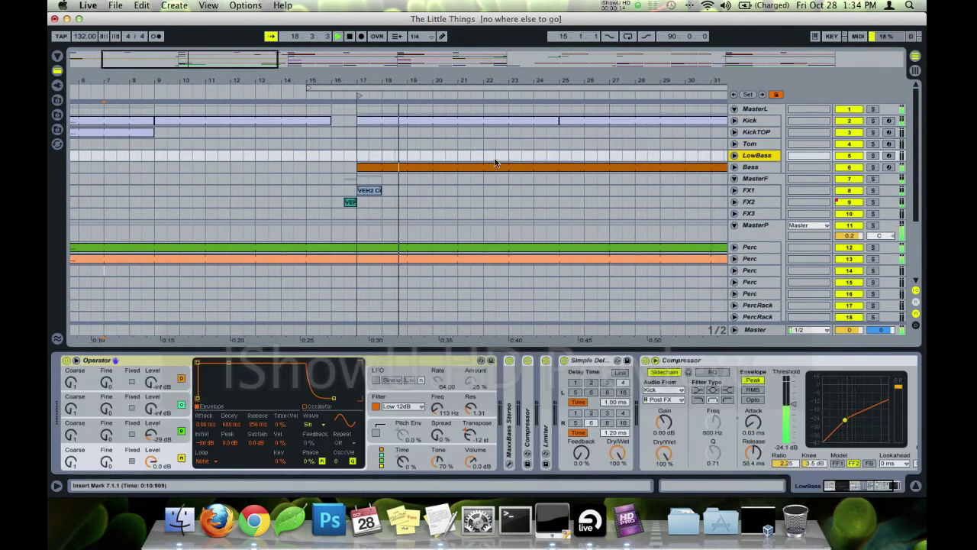
key("Right")
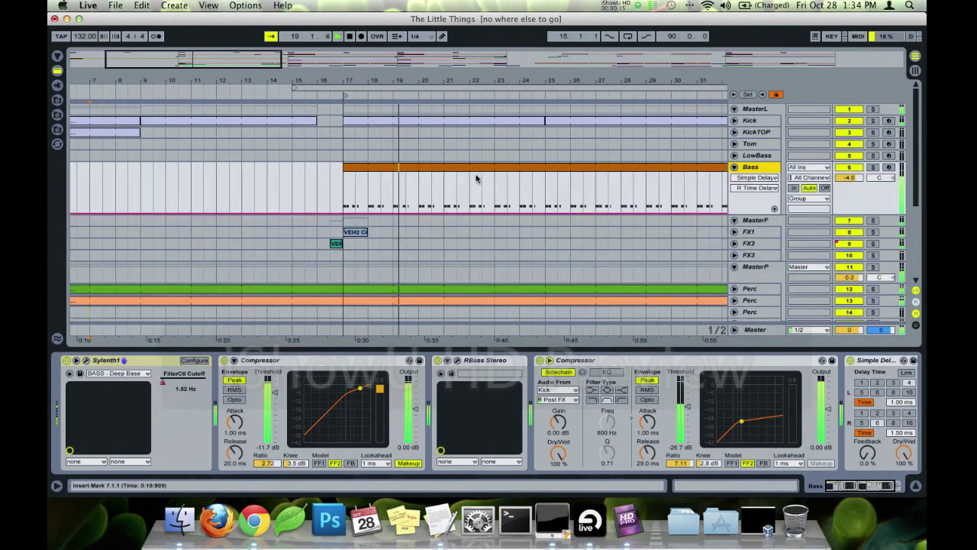
left_click(747, 181)
left_click(747, 182)
right_click(748, 207)
left_click(766, 246)
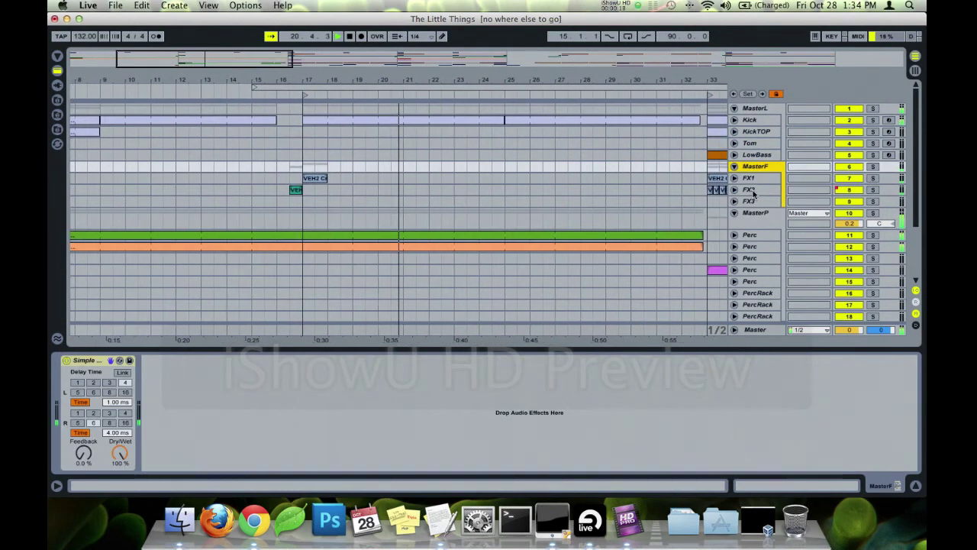
key("super+z")
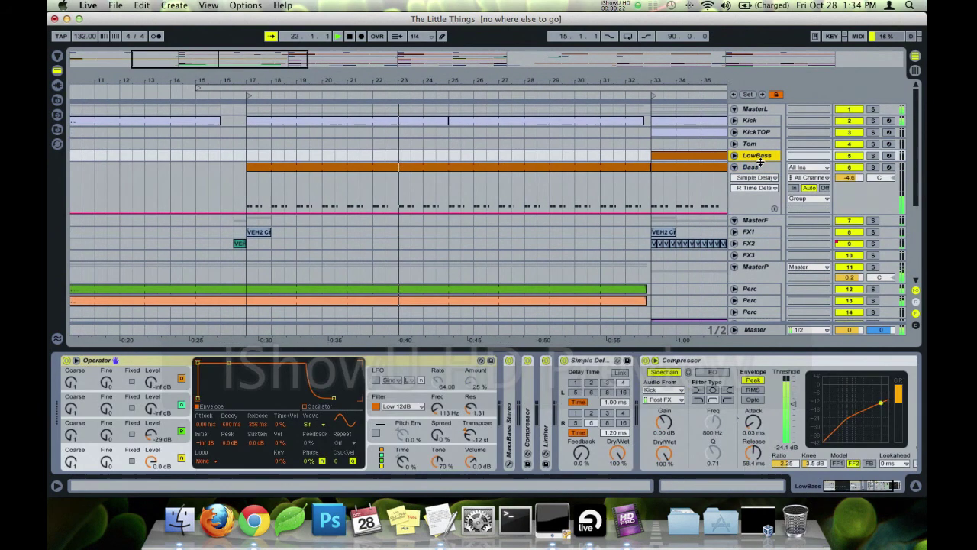
Step: Add an automation lane for each automated envelope on the Bass track and view the track's device chain
right_click(758, 203)
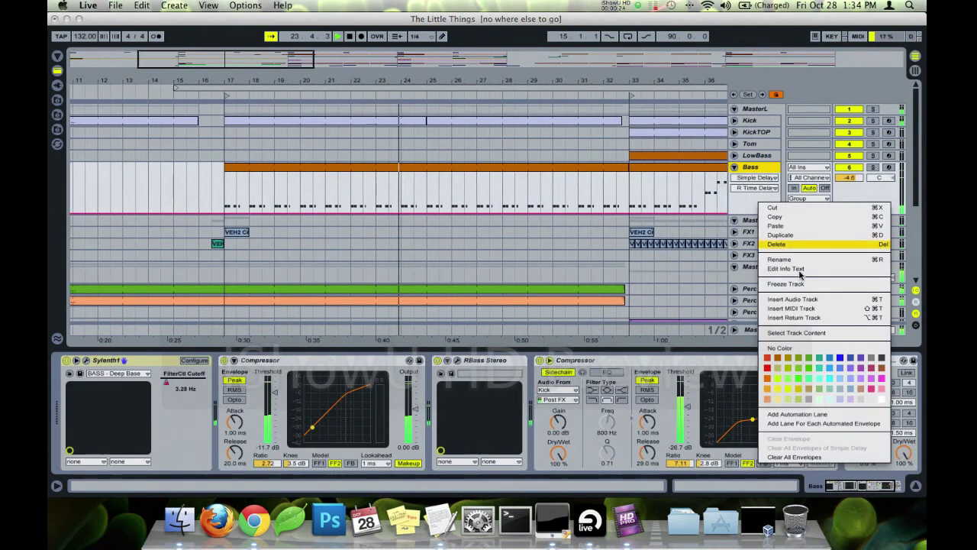
left_click(823, 422)
left_click(749, 168)
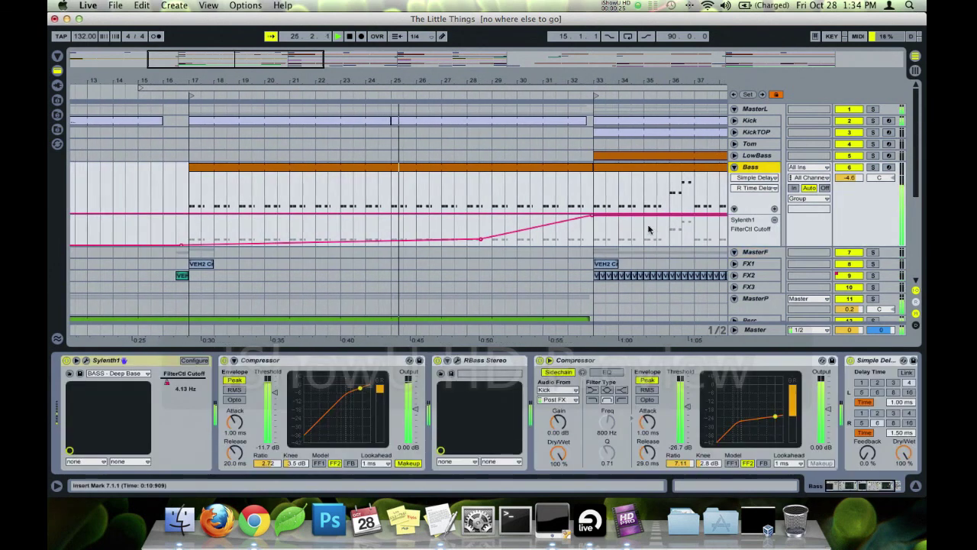
left_click_drag(832, 486, 822, 484)
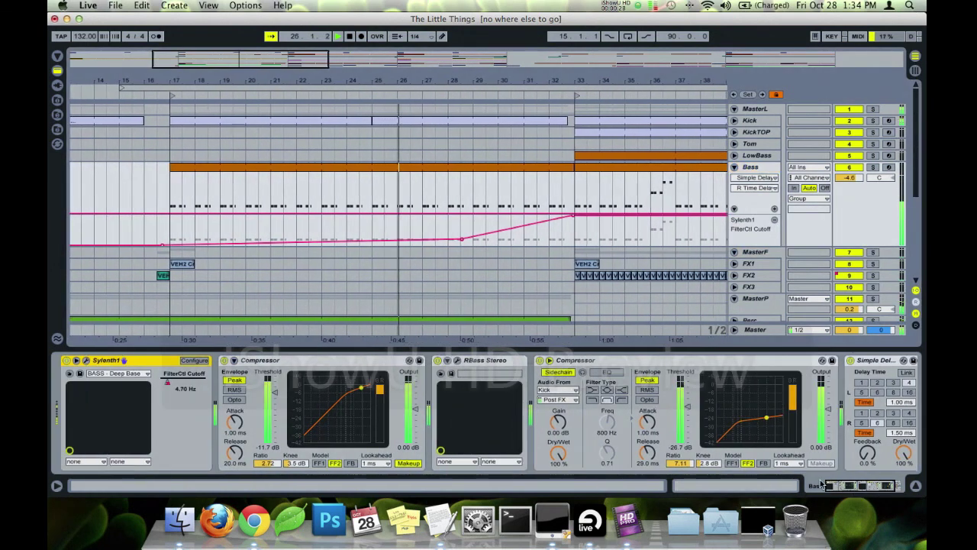
Step: Fold the Bass track and unfold the MasterF group to view its device
left_click(754, 169)
key("super+z")
key("super+z")
key("super+z")
key("super+z")
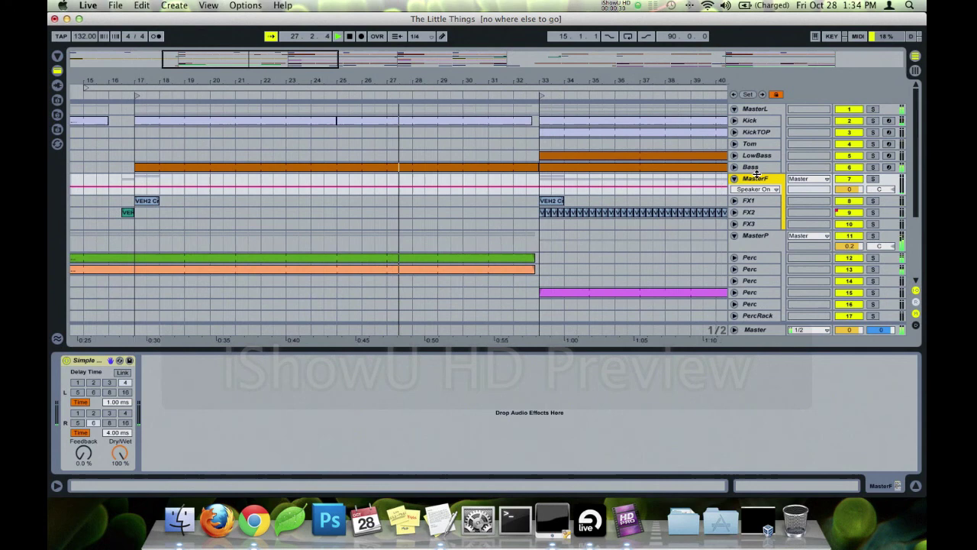
Step: Fold the MasterF group and go through the FX tracks down to the first two Perc tracks to view their devices
key("Down")
key("Down")
key("Down")
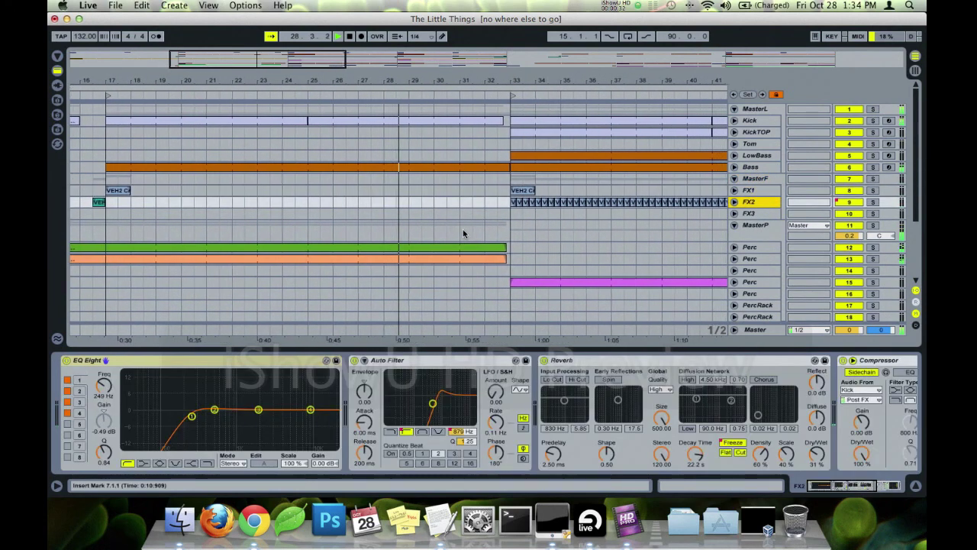
key("Down")
key("Down")
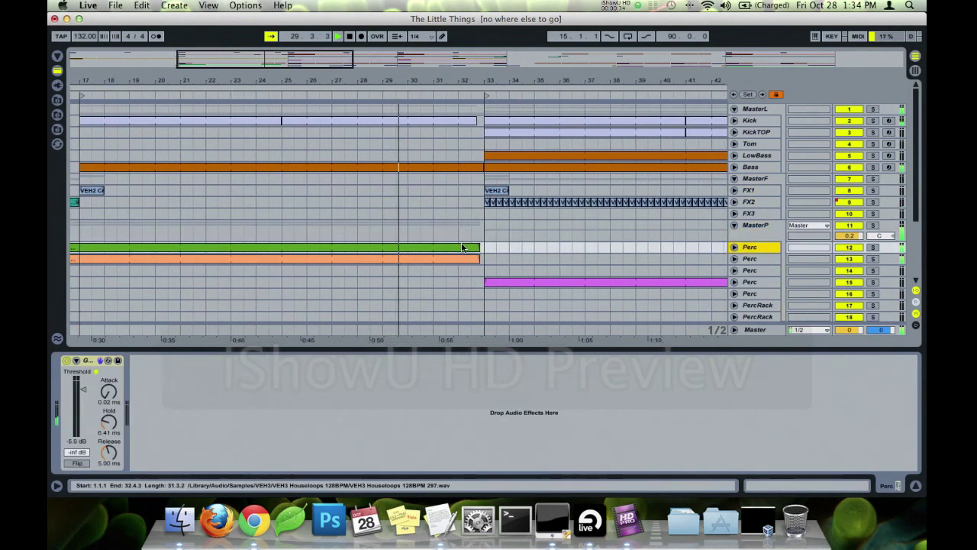
scroll(462, 244, "down", 3)
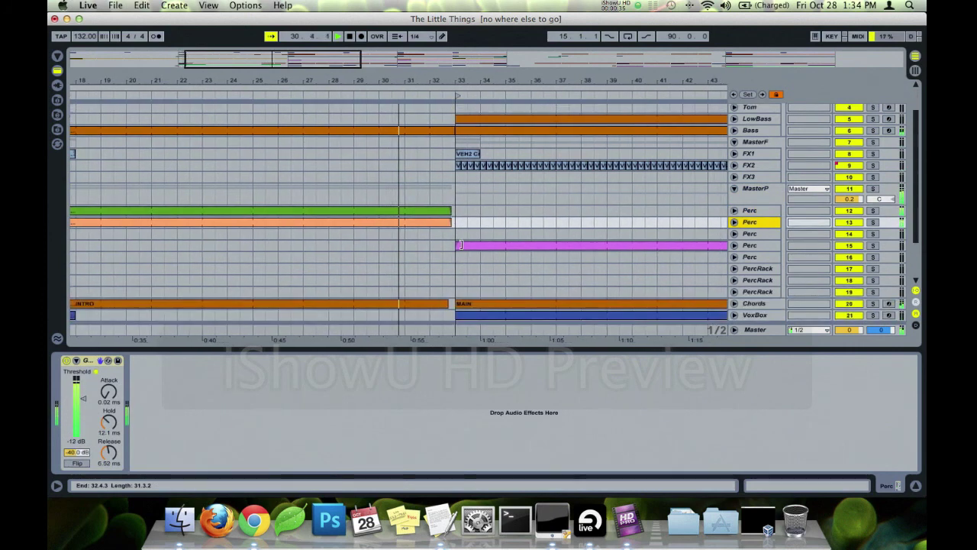
Step: Go past the remaining Perc and PercRack tracks and unfold the Chords track to view its notes and devices
key("Down")
key("Down")
key("Down")
key("Down")
key("Down")
key("Down")
key("Down")
scroll(464, 242, "down", 1)
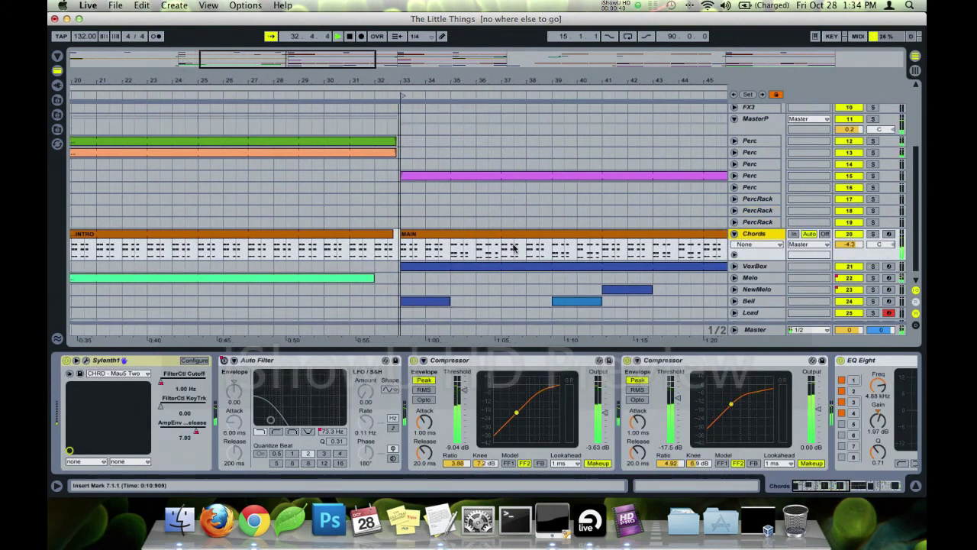
Step: Unfold the VoxBox and Melo tracks to view their notes and automation
key("Down")
scroll(488, 244, "down", 2)
key("Right")
key("Down")
key("Right")
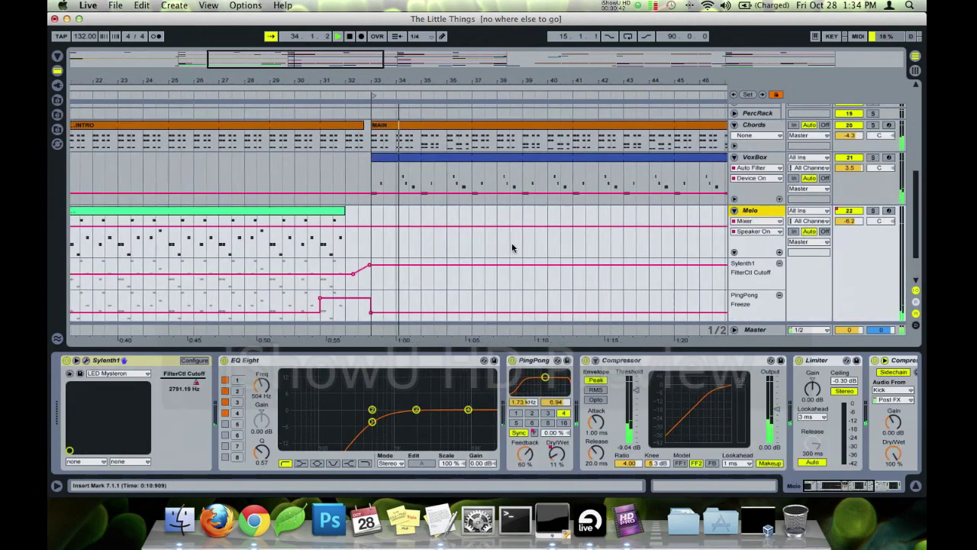
Step: Unfold the NewMelo, Bell and Lead tracks to view their clips, automation and devices
key("Down")
key("Right")
key("Down")
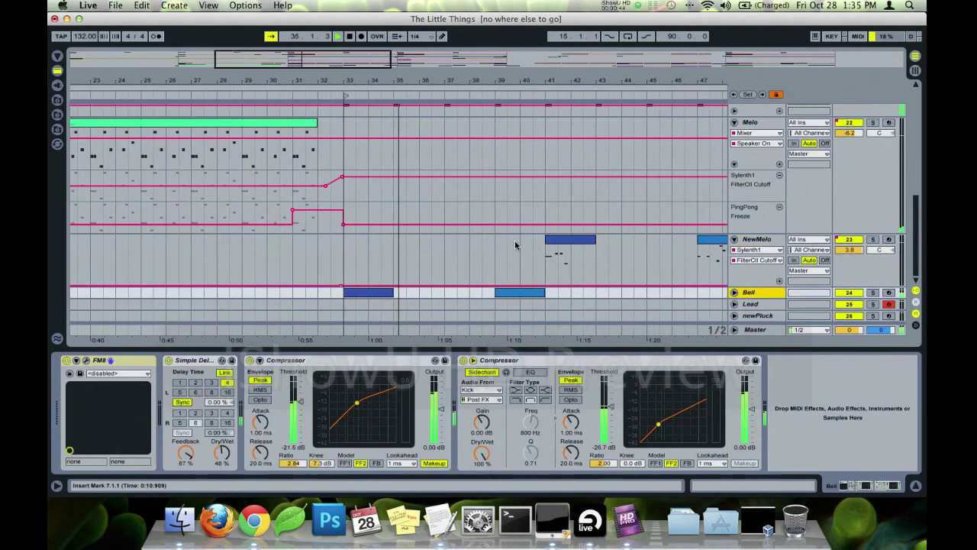
key("Right")
key("Down")
key("Right")
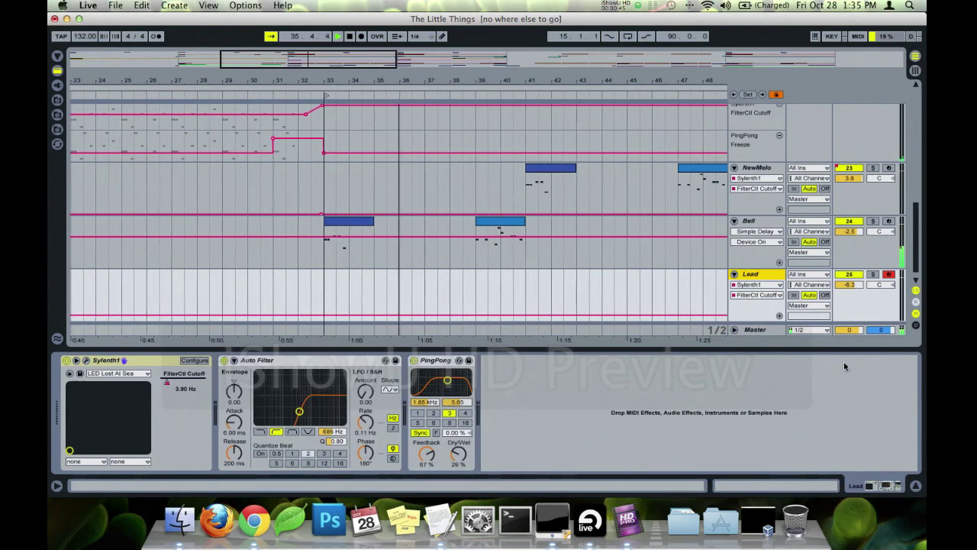
Step: Hide the device view to enlarge the arrangement, keeping the Lead track selected
left_click(915, 485)
key("Down")
key("Up")
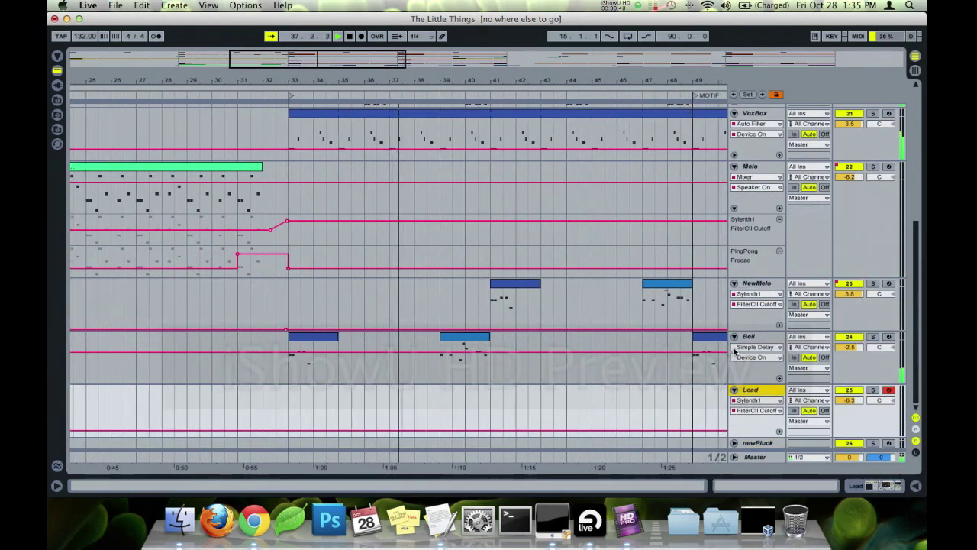
scroll(509, 174, "up", 4)
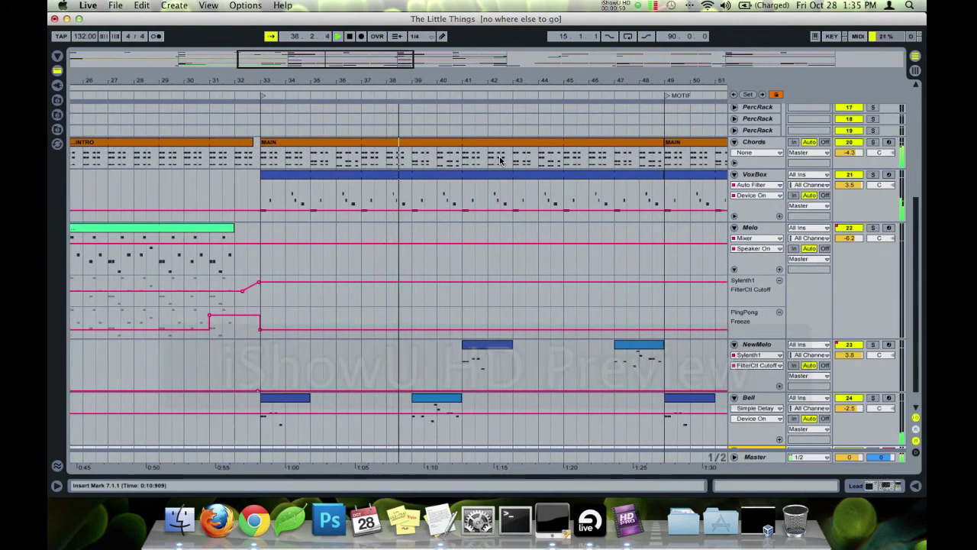
Step: Show the automation lanes of the Chords track
left_click(765, 154)
left_click(765, 155)
left_click(734, 164)
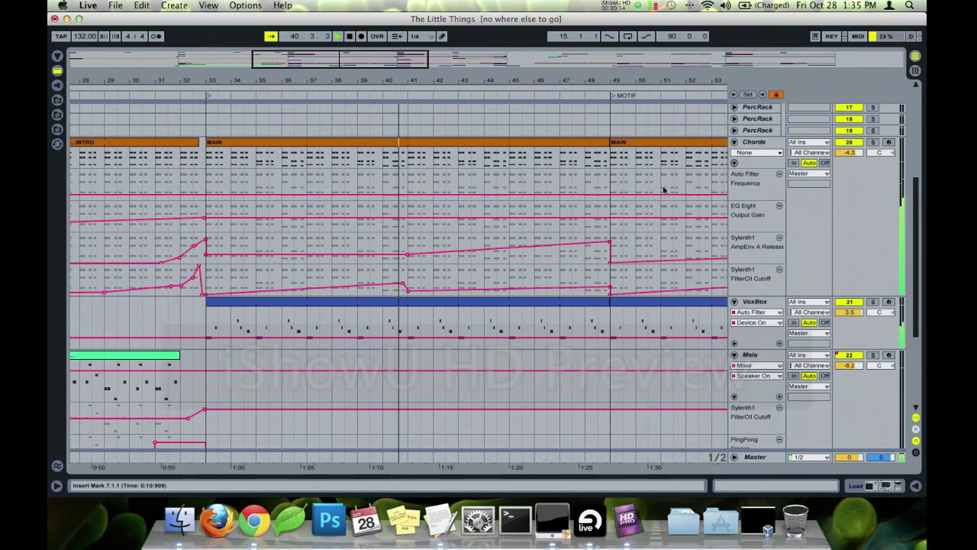
Step: Fold the Lead track and show the automation lanes of the VoxBox track
scroll(635, 212, "down", 5)
scroll(635, 212, "down", 5)
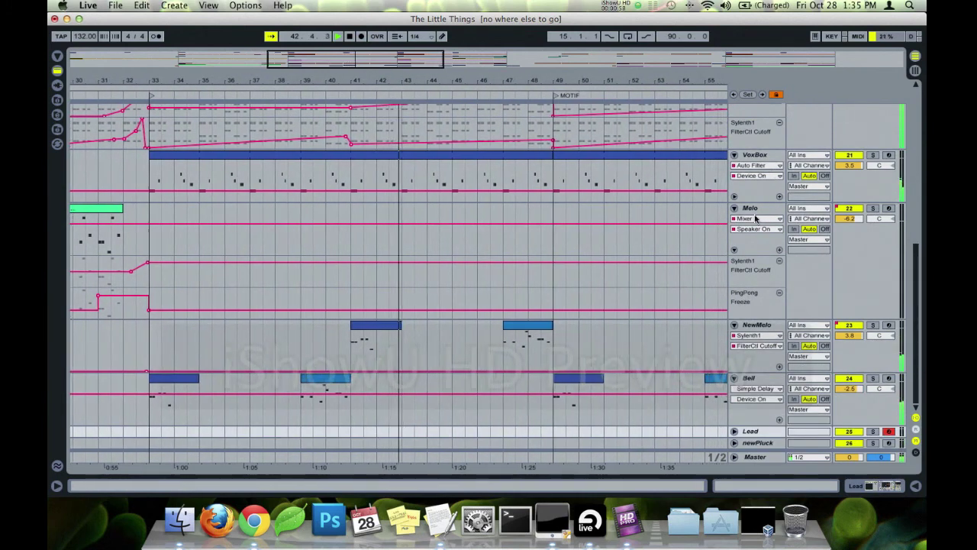
left_click(734, 198)
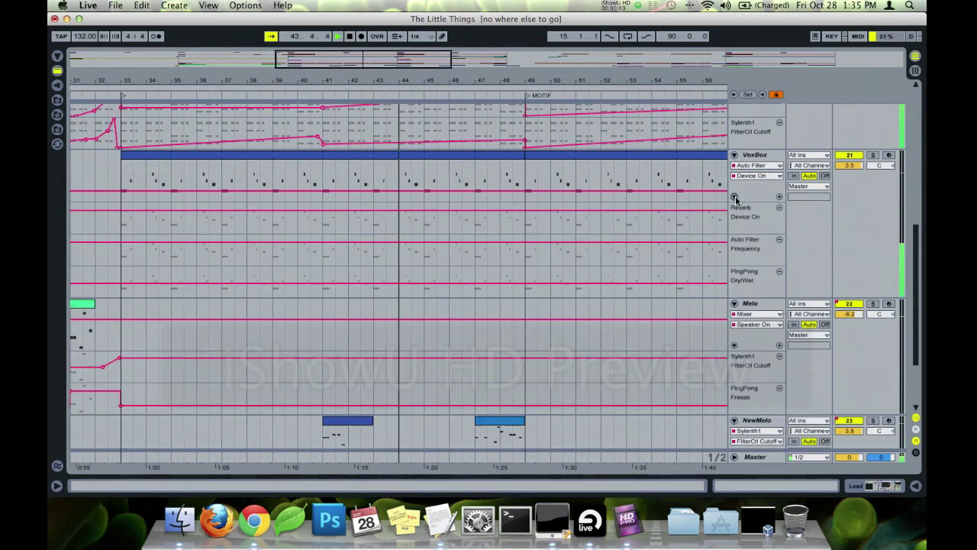
scroll(589, 254, "down", 6)
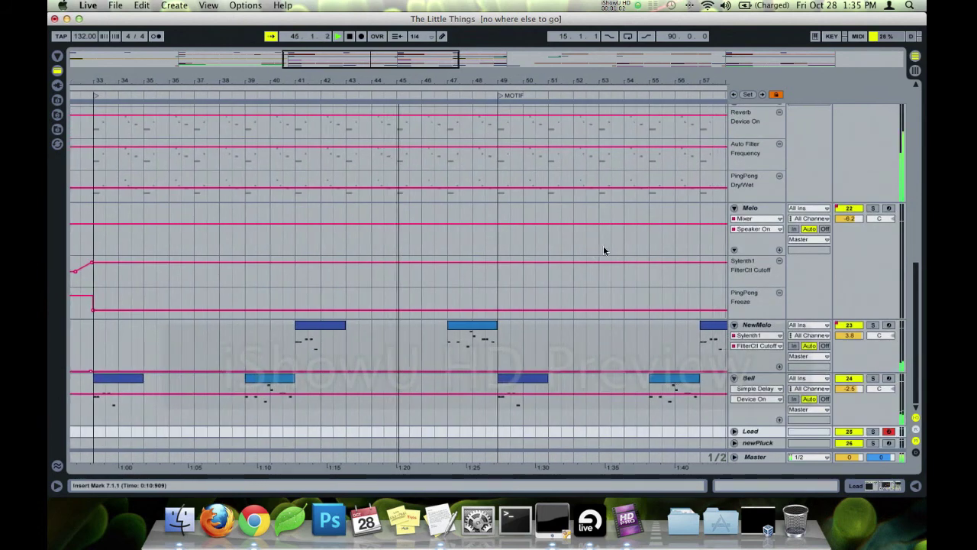
Step: Collapse the automation lanes of the VoxBox, Melo and Chords tracks
scroll(611, 250, "up", 8)
left_click(734, 225)
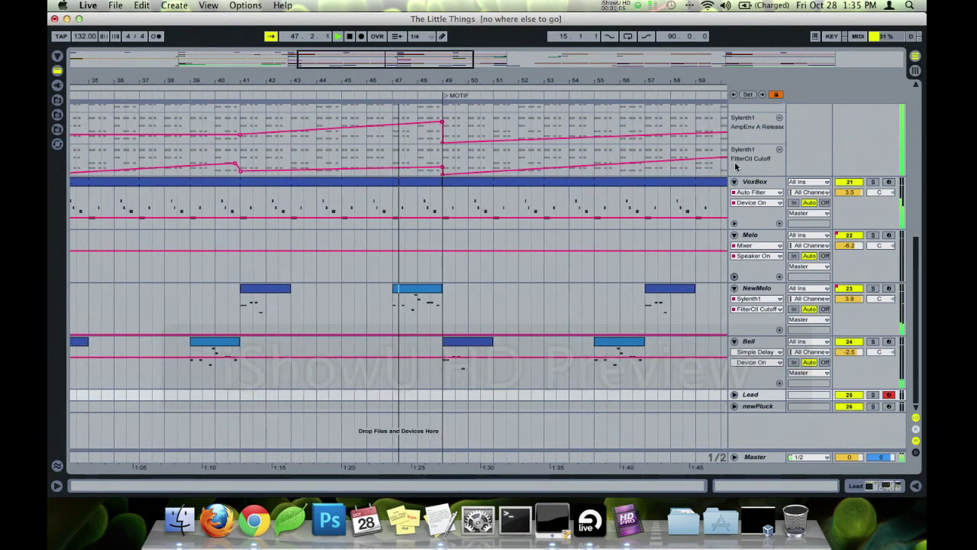
scroll(735, 265, "up", 9)
left_click(734, 192)
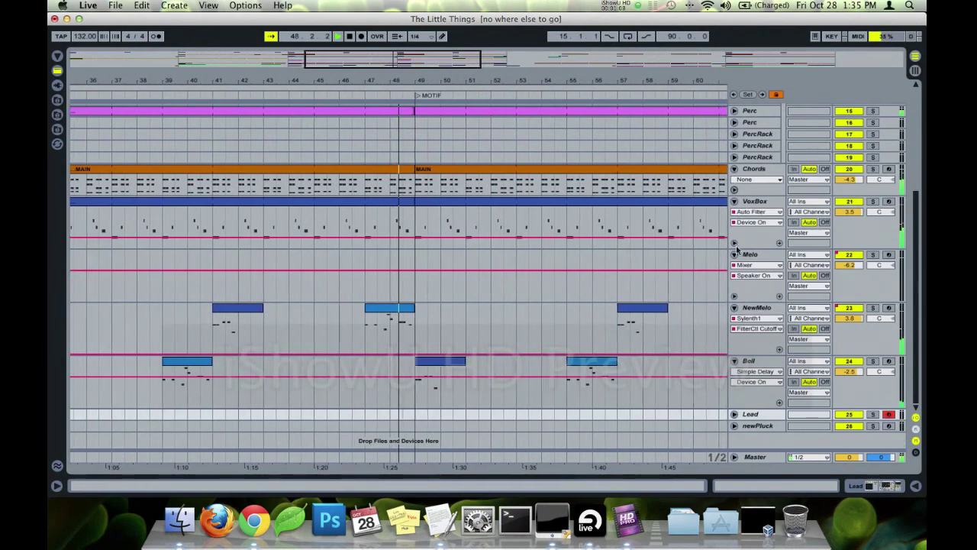
Step: Open the Bell clip at the MOTIF marker and the MAIN clip on the Chords track to examine their notes
double_click(435, 358)
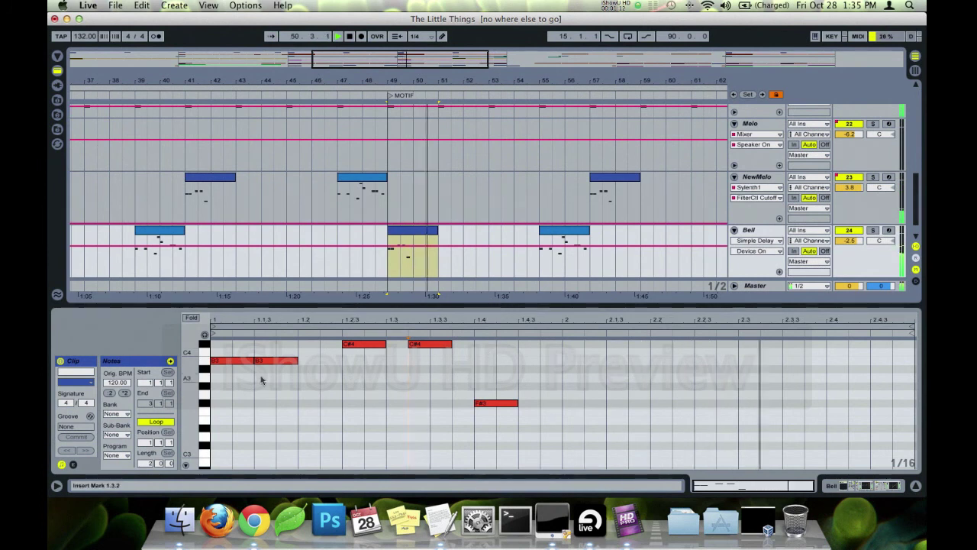
scroll(567, 204, "up", 5)
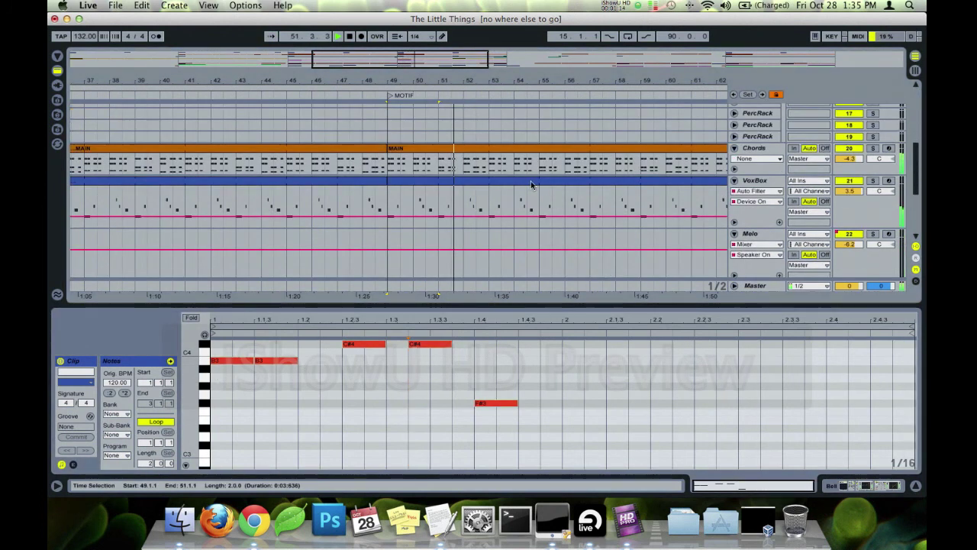
left_click(503, 162)
left_click(633, 386)
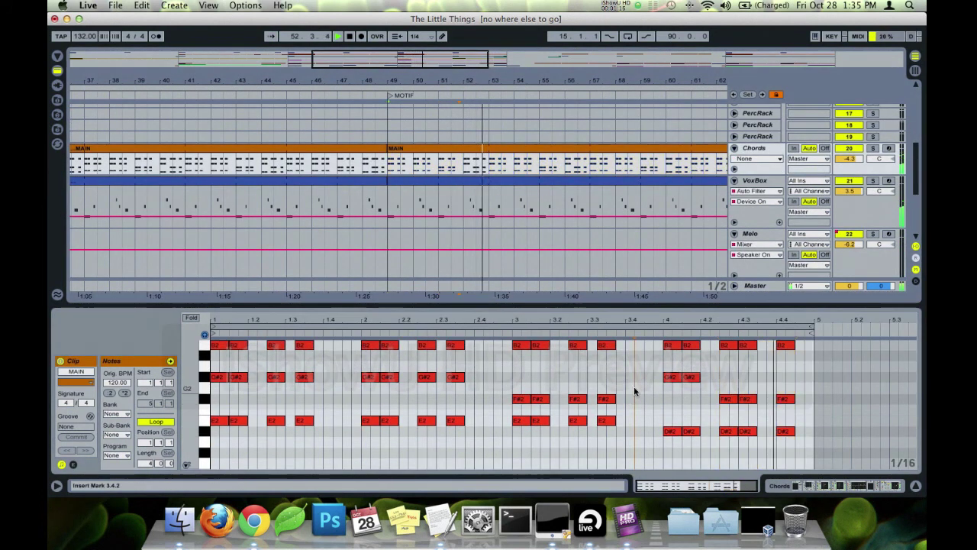
scroll(331, 403, "up", 2)
left_click_drag(351, 358, 852, 489)
left_click(638, 391)
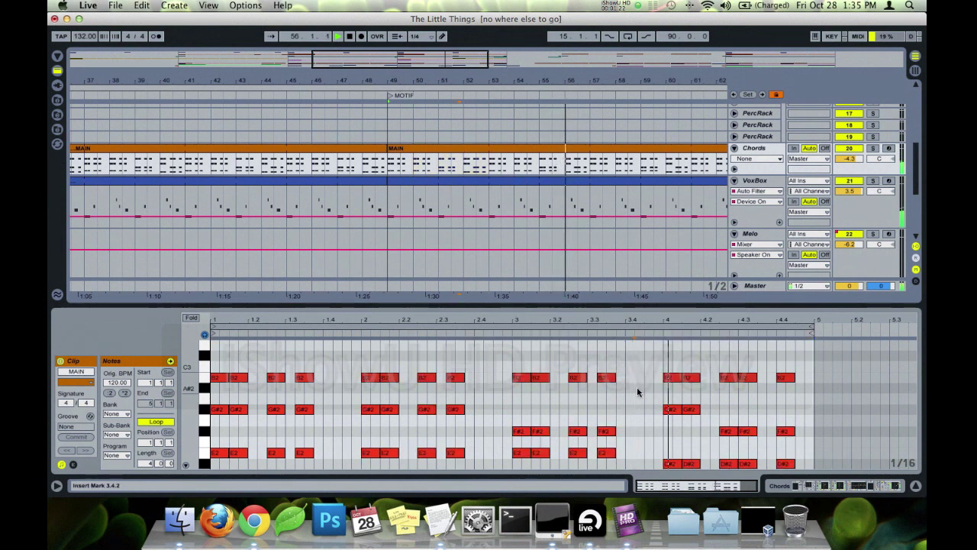
Step: Fold the Chords track and open the VoxBox clip at the MOTIF marker to examine its vocal sample notes
left_click(733, 149)
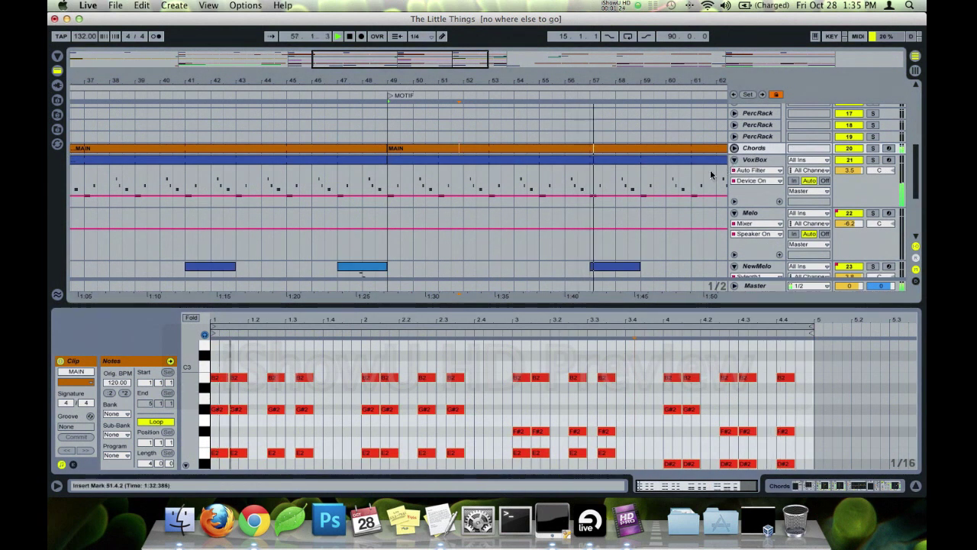
left_click(710, 174)
left_click(306, 351)
left_click_drag(305, 350, 831, 409)
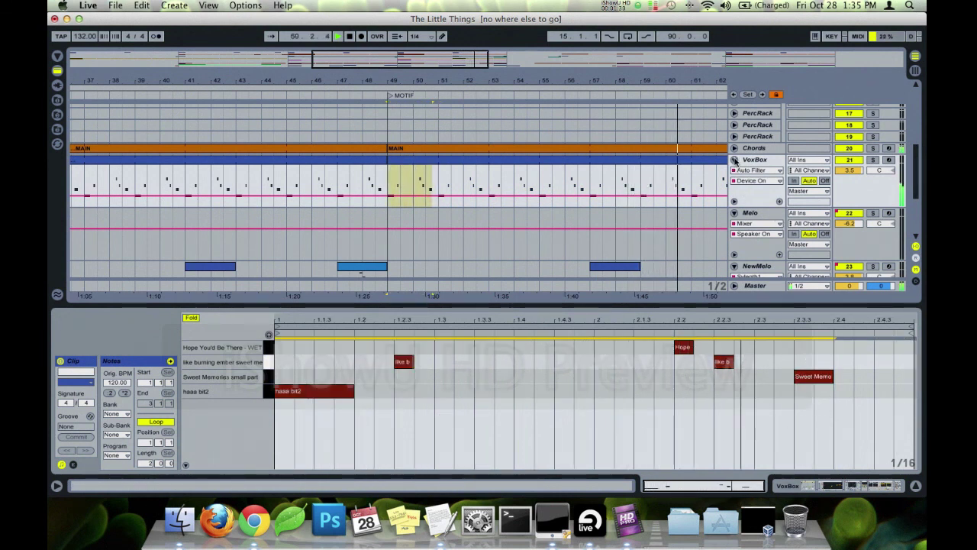
Step: Fold the VoxBox, Melo, NewMelo and Bell tracks and bring the section around the CUT| drop marker into view
left_click(735, 160)
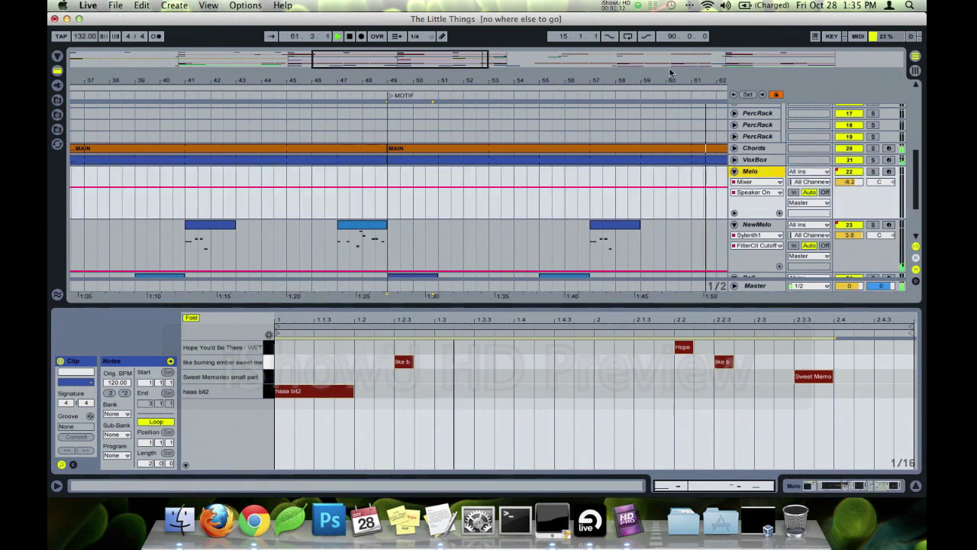
key("Left")
key("Down")
key("Left")
key("Down")
left_click_drag(571, 82, 512, 81)
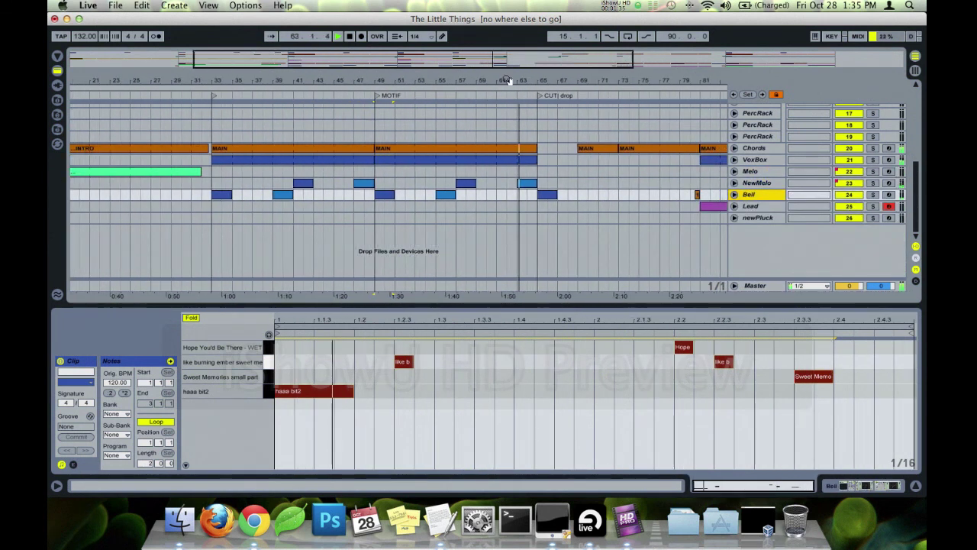
Step: Hide the clip view and unfold the Chords track at the CUT| drop section
left_click(916, 486)
left_click(574, 257)
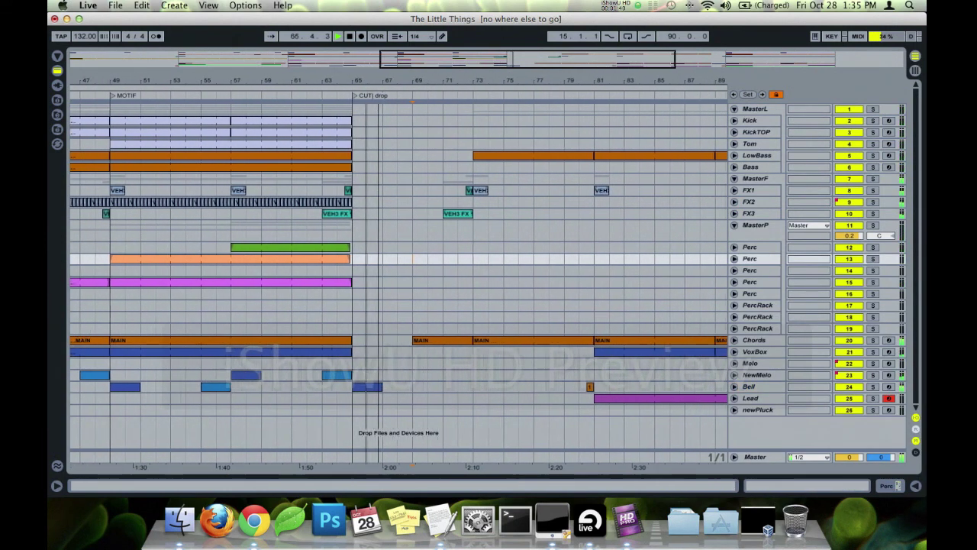
left_click(757, 339)
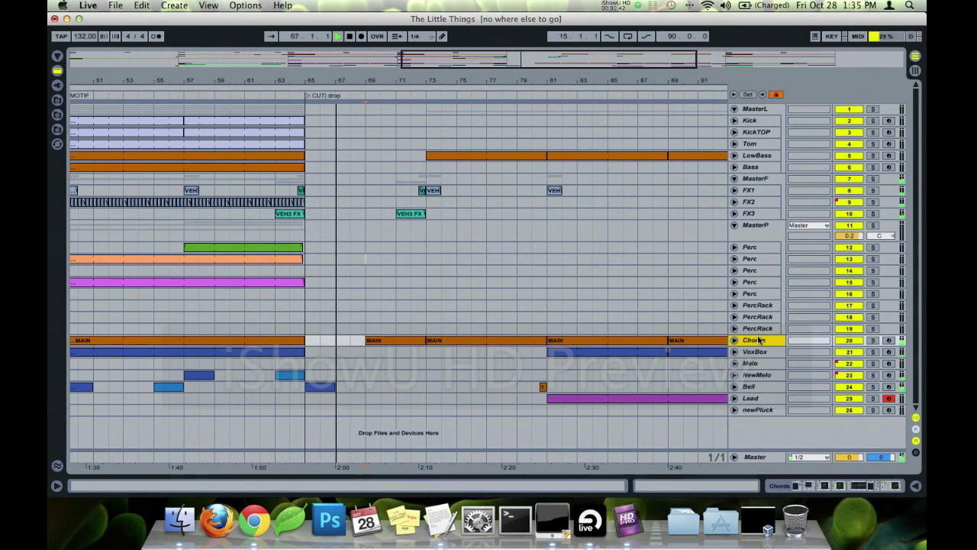
left_click(734, 340)
left_click(751, 371)
left_click(749, 358)
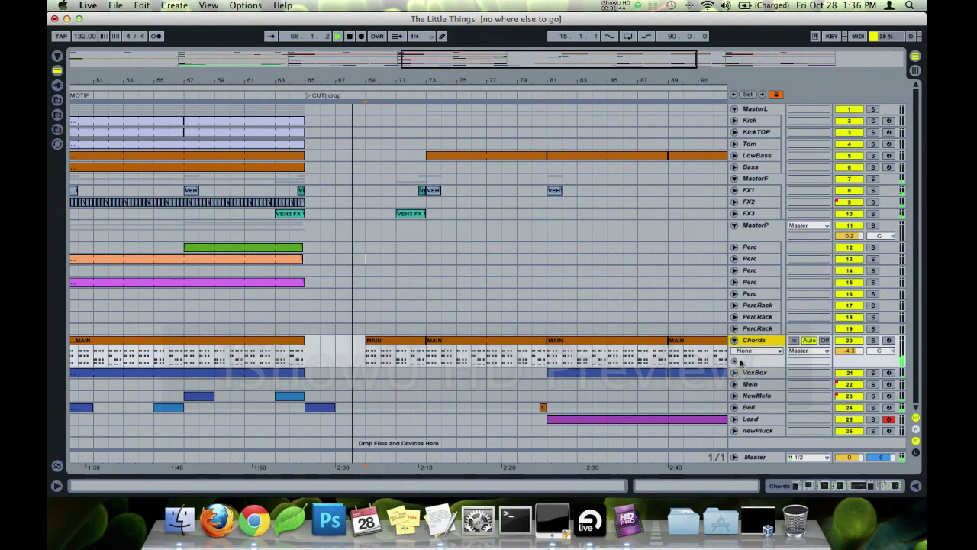
Step: Show the Chords track's automation lanes for Auto Filter, EQ Eight and Sylenth1 around the CUT| drop section
left_click(734, 361)
scroll(641, 373, "down", 5)
key("super+z")
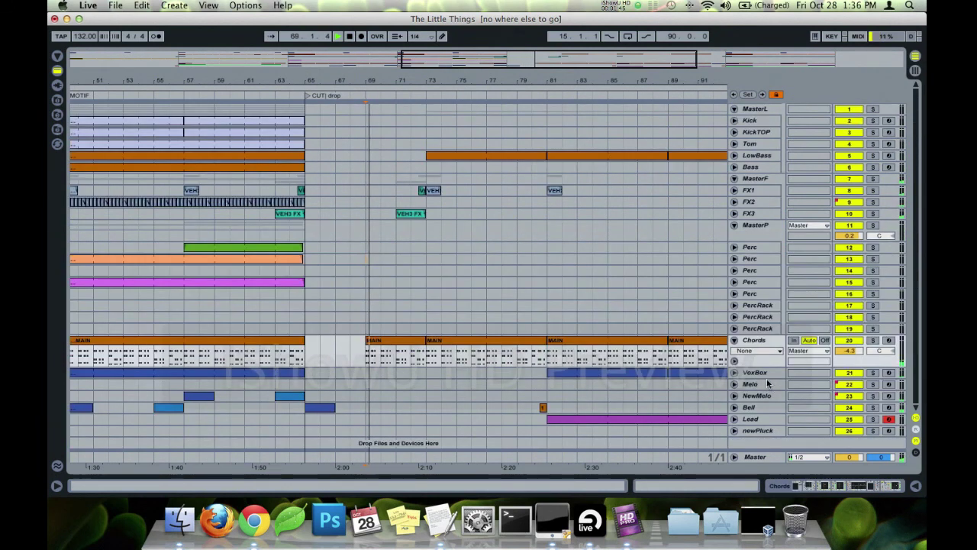
left_click(734, 361)
scroll(639, 389, "down", 5)
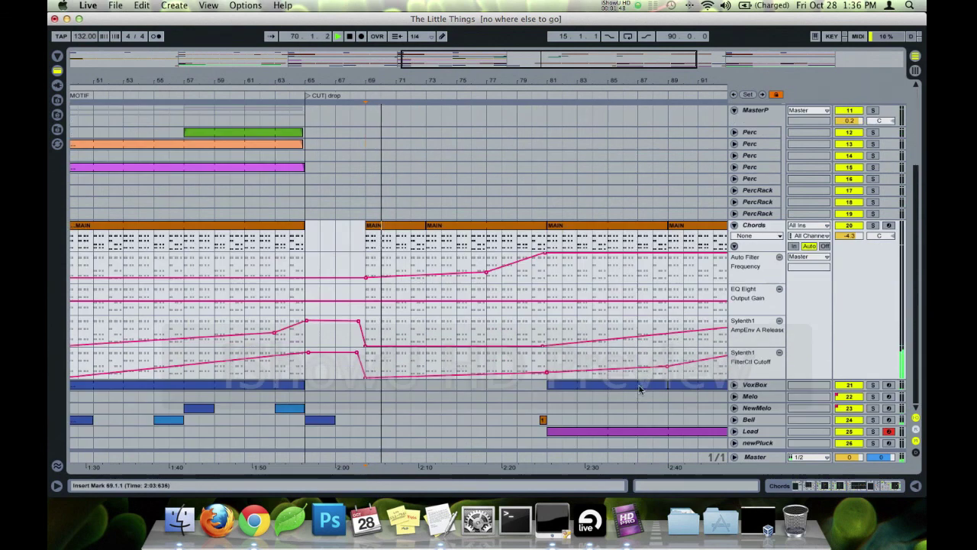
Step: Unfold the Lead track and show its Sylenth1 FilterCtl Cutoff automation in a separate lane
left_click(735, 432)
scroll(669, 403, "down", 2)
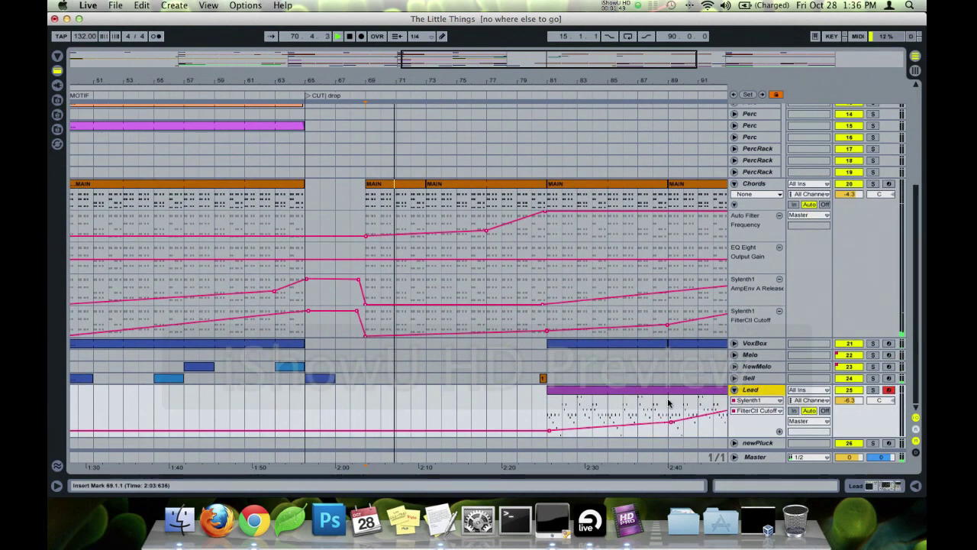
right_click(761, 432)
left_click(822, 402)
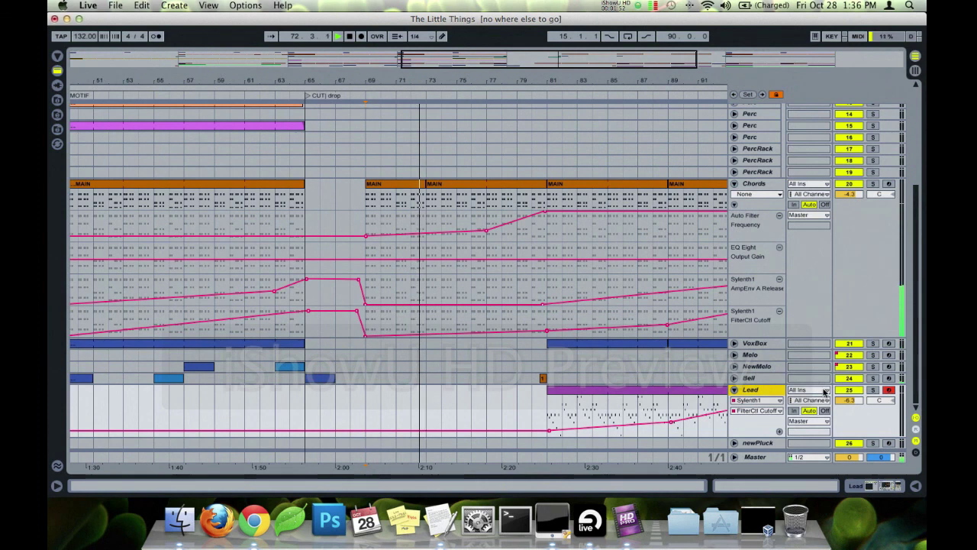
left_click(779, 432)
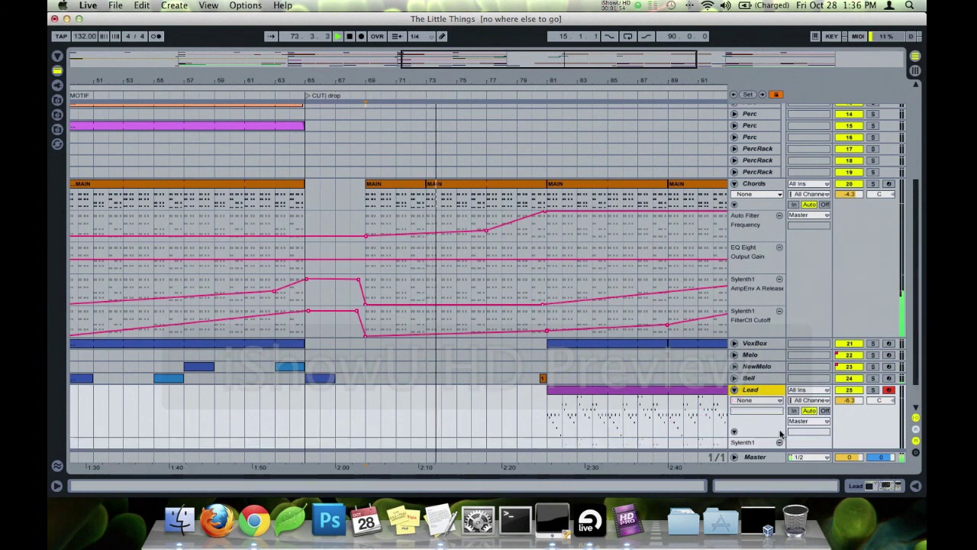
Step: Make the arrangement follow playback and unfold the VoxBox track
left_click_drag(562, 84, 377, 85)
key("super+shift+f")
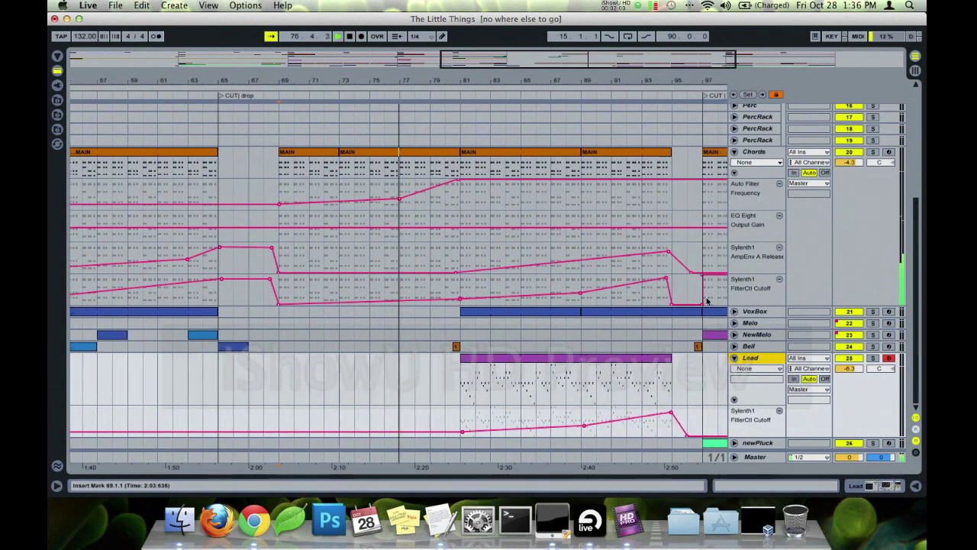
left_click(735, 312)
scroll(513, 351, "down", 3)
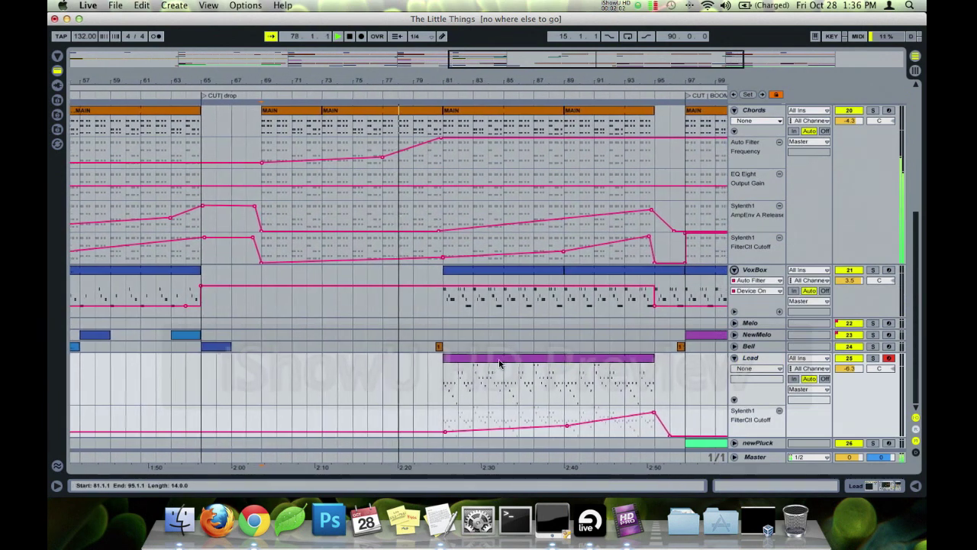
Step: Open the Lead clip starting at bar 81 to examine its notes, and shrink the clip view to make room for the arrangement
double_click(496, 360)
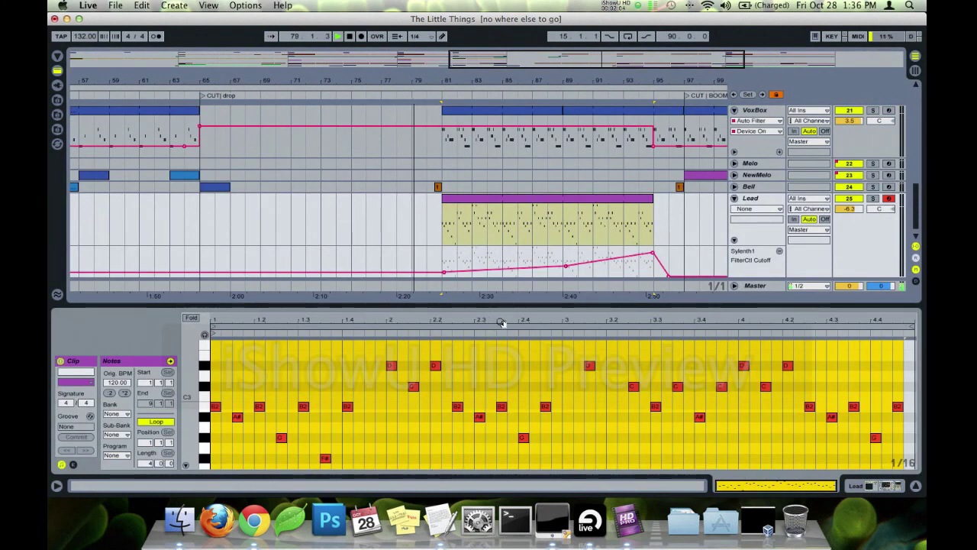
left_click_drag(505, 309, 510, 363)
scroll(517, 390, "down", 1)
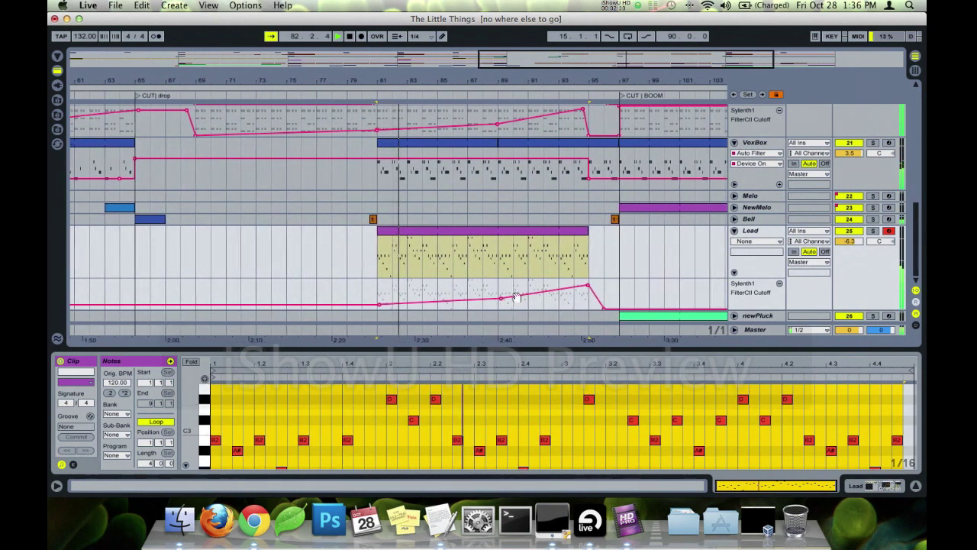
left_click(506, 275)
scroll(511, 268, "down", 2)
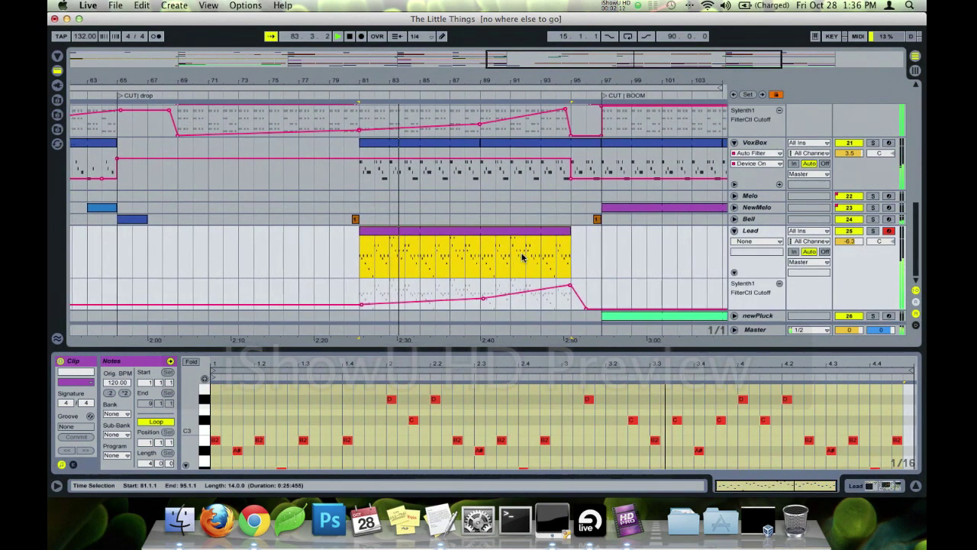
Step: Hide the Chords track's separate automation lanes and return to the Lead track
scroll(522, 257, "up", 5)
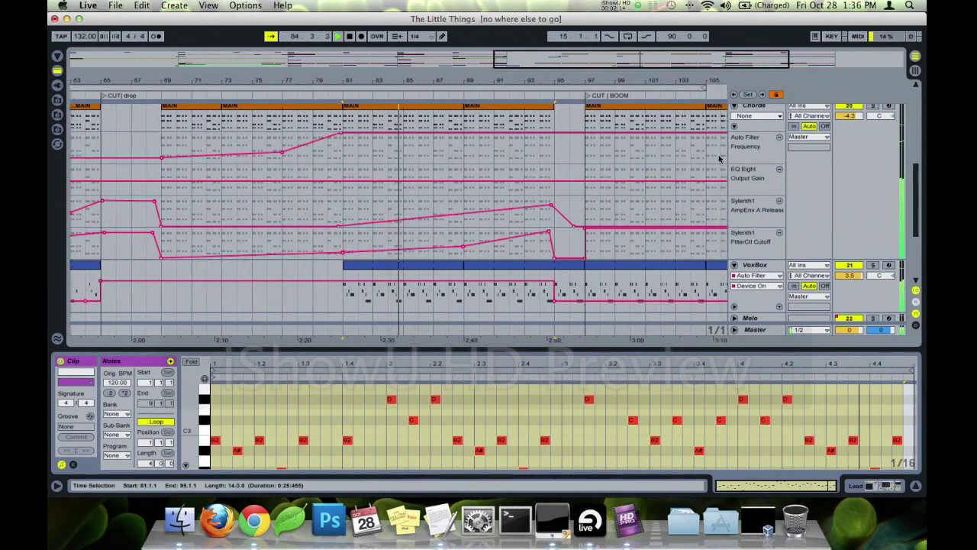
scroll(715, 170, "up", 2)
left_click(734, 177)
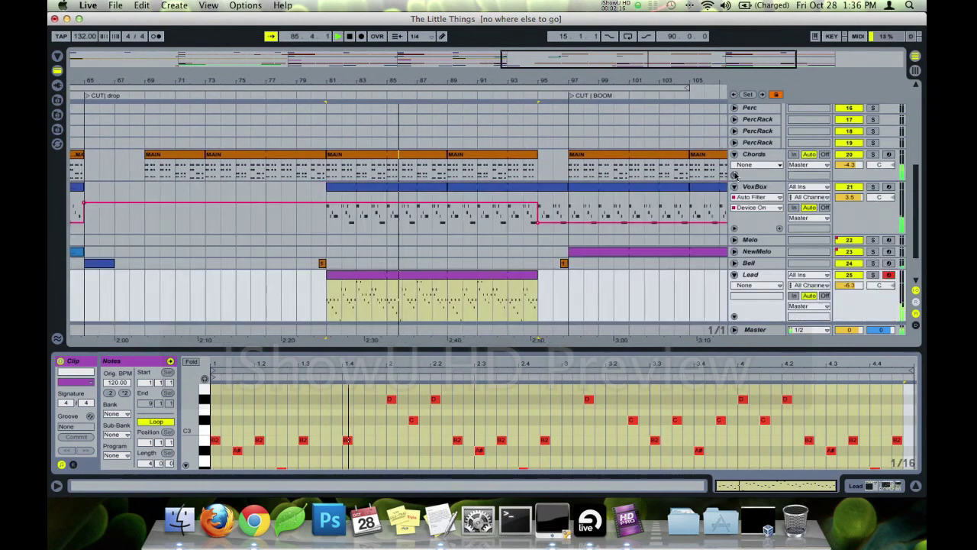
scroll(614, 191, "down", 2)
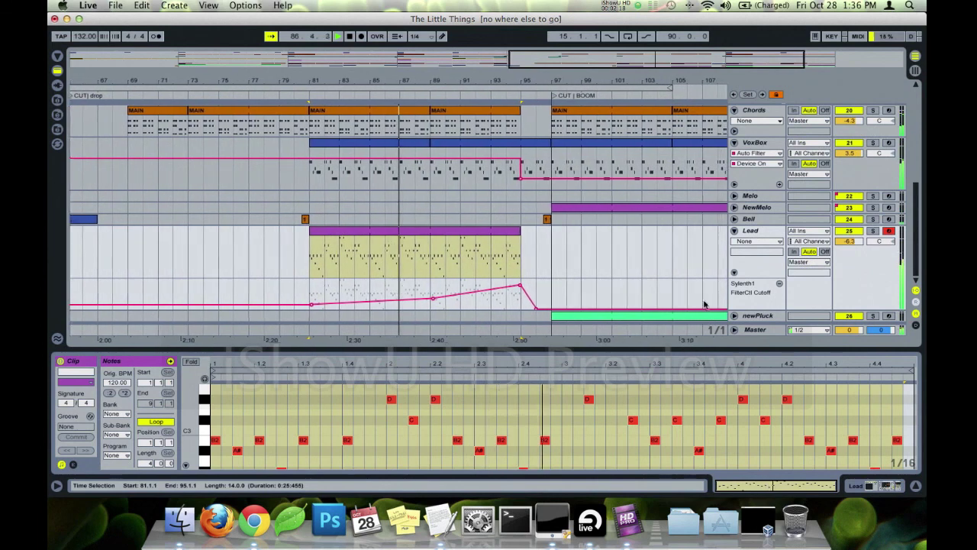
Step: Unfold the newPluck track to examine its notes and volume automation at the CUT | BOOM section
left_click(733, 316)
scroll(643, 255, "up", 10)
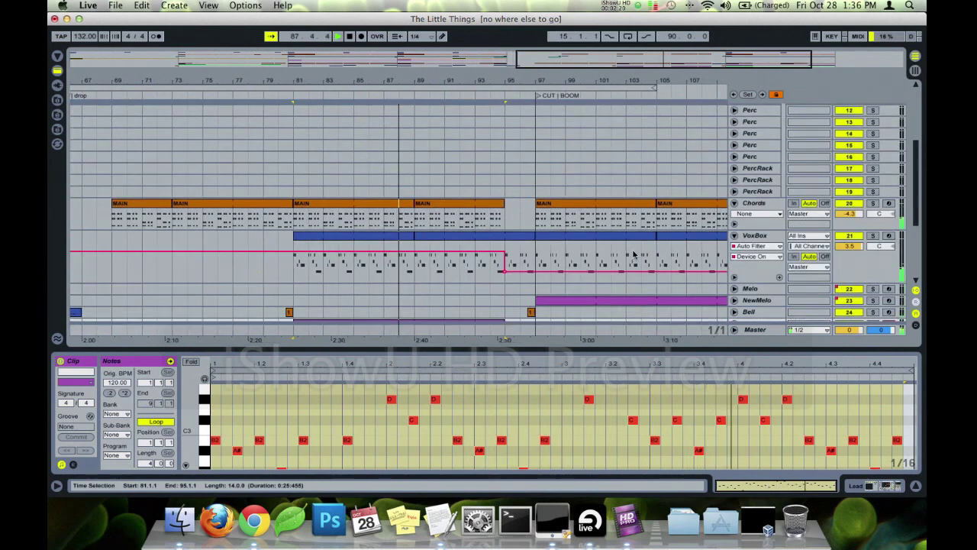
scroll(564, 256, "down", 10)
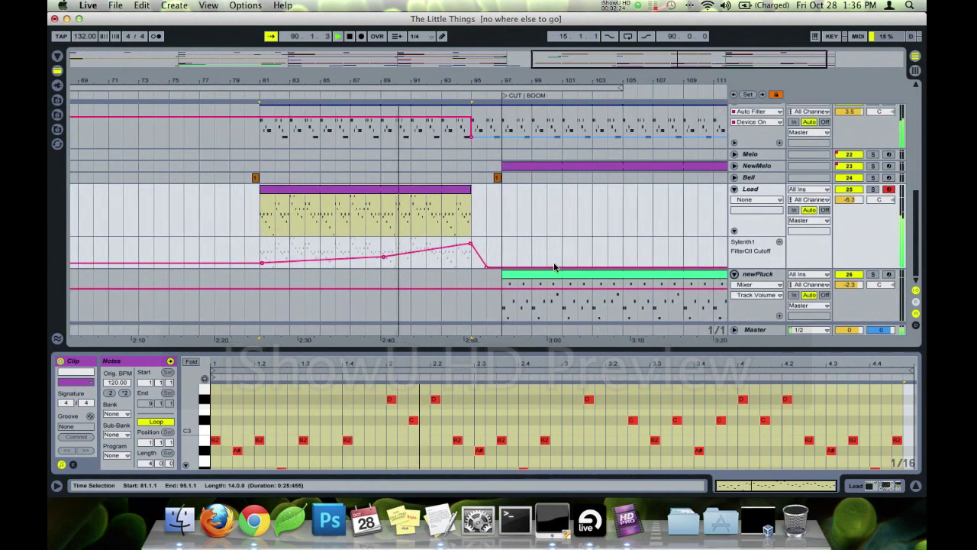
scroll(552, 258, "up", 2)
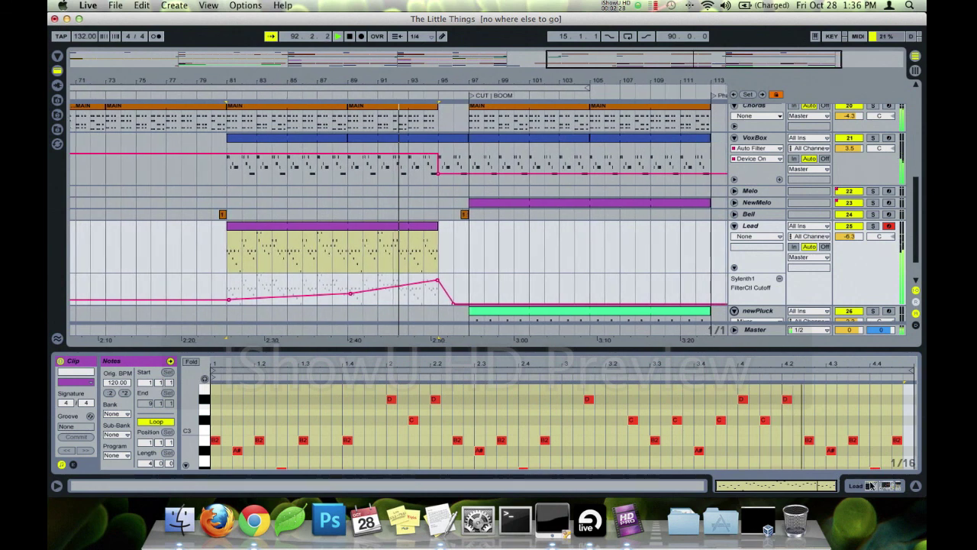
Step: Show the Lead track's device chain to examine it, and return to its clip notes
left_click(869, 485)
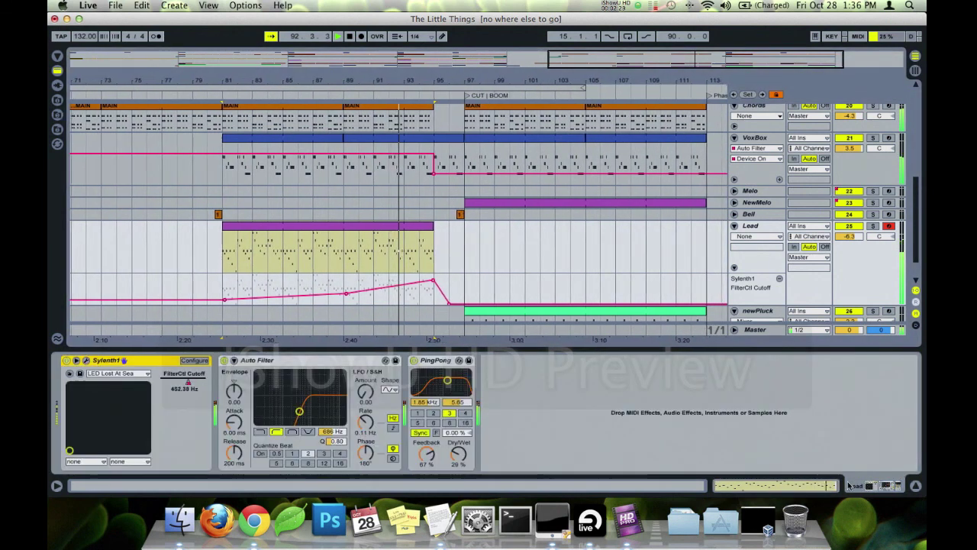
left_click(780, 483)
scroll(440, 239, "down", 2)
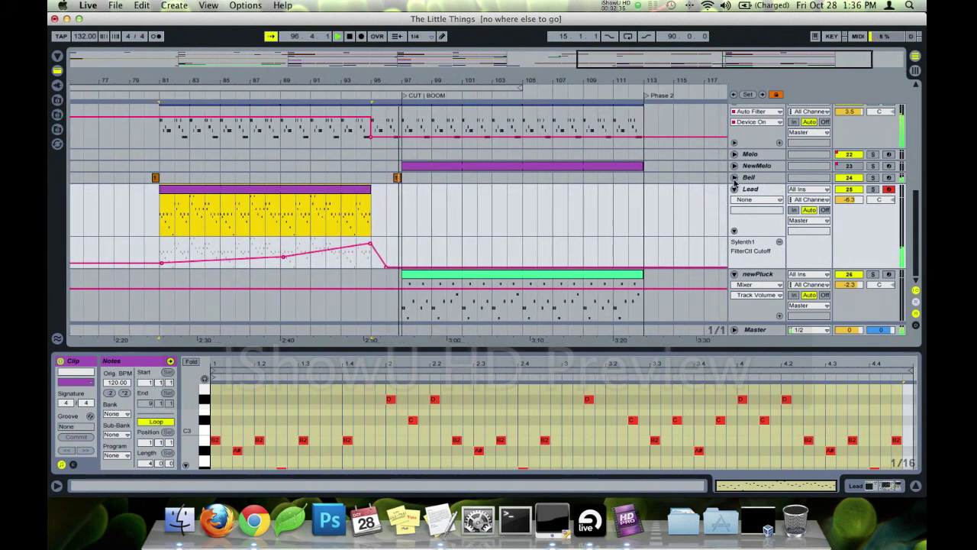
Step: Examine the newPluck clip's notes and the track's device chain, and hide the detail view
scroll(473, 222, "up", 6)
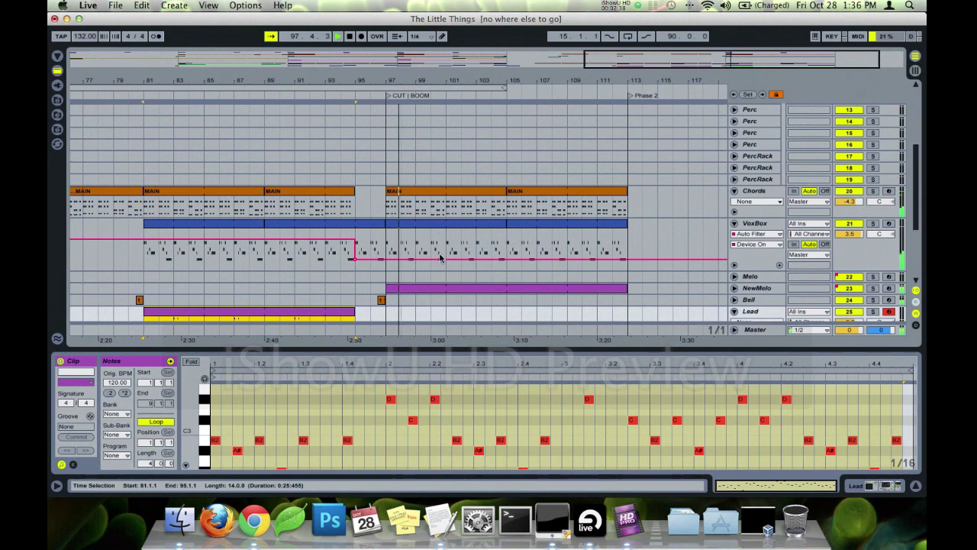
scroll(443, 260, "down", 6)
left_click(456, 278)
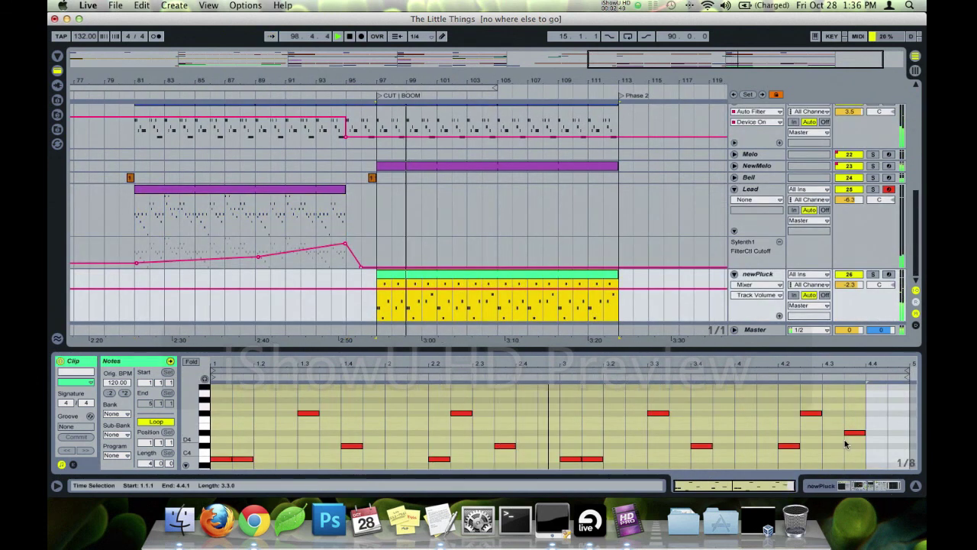
left_click_drag(844, 443, 858, 473)
left_click(858, 486)
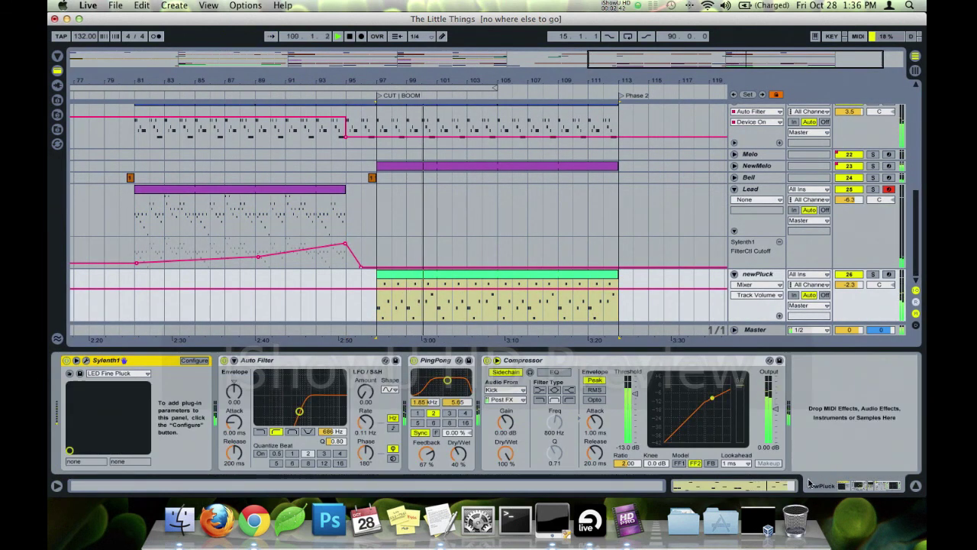
left_click(894, 485)
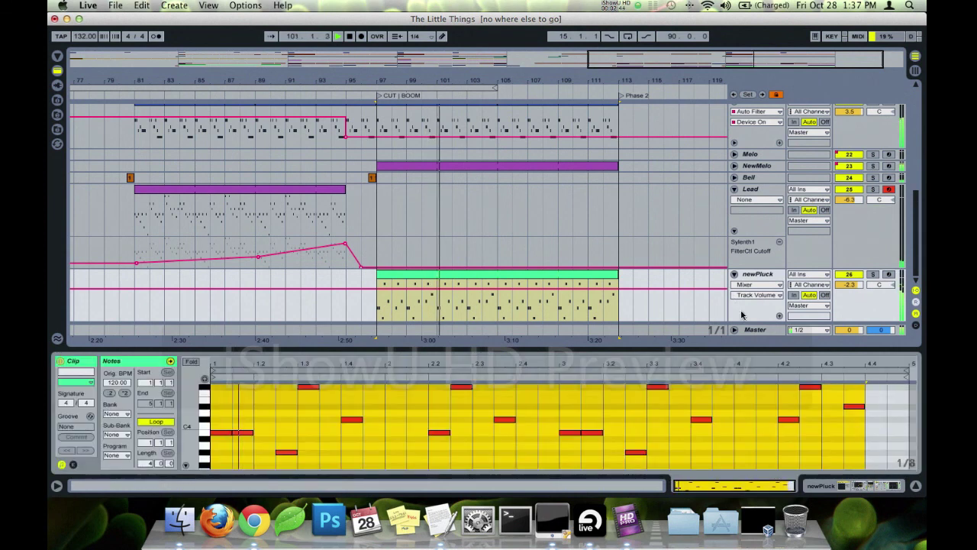
left_click(915, 486)
Step: Unfold the NewMelo track to examine its notes and Sylenth1 FilterCtl Cutoff automation
scroll(733, 320, "up", 5)
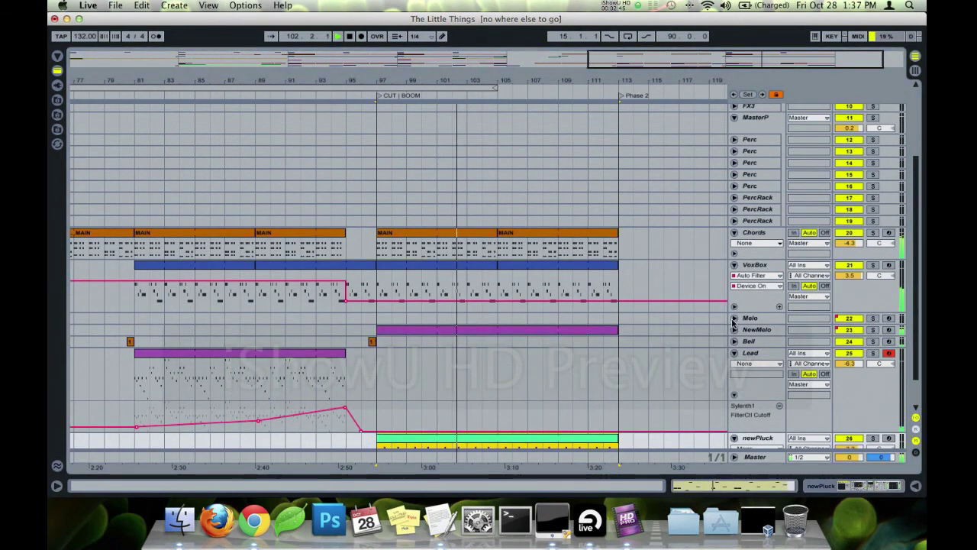
left_click(734, 330)
scroll(817, 264, "down", 2)
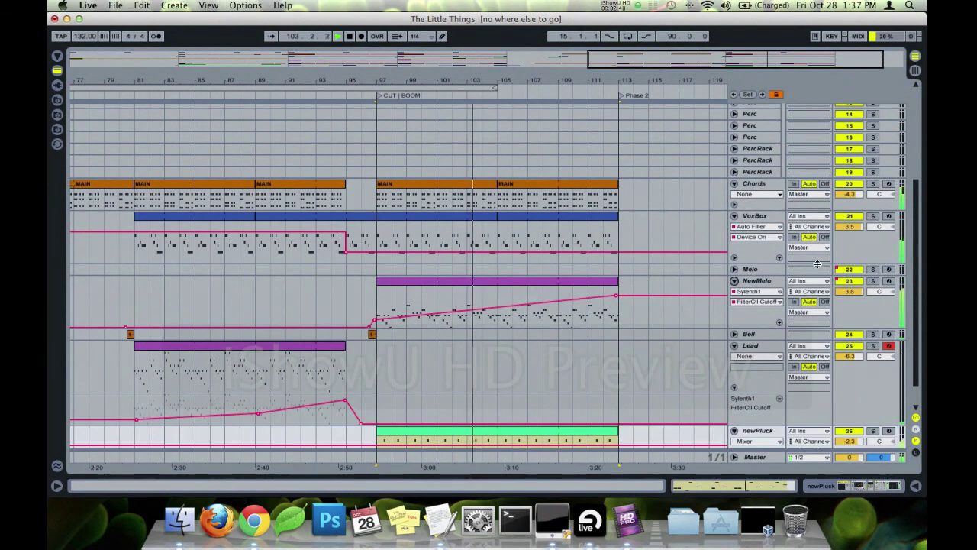
Step: Solo the VoxBox track to listen to it alone, and unsolo it
left_click(751, 217)
left_click(873, 217)
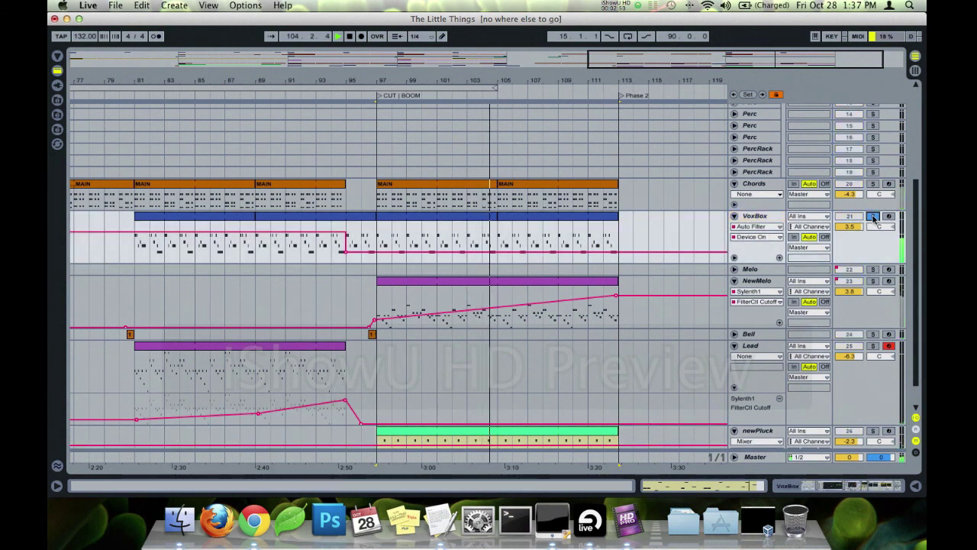
left_click(872, 217)
Step: Extend the last VoxBox clip to bar 115 and automate the Reverb's Device On parameter to off between bars 113 and 115
left_click_drag(618, 218, 649, 217)
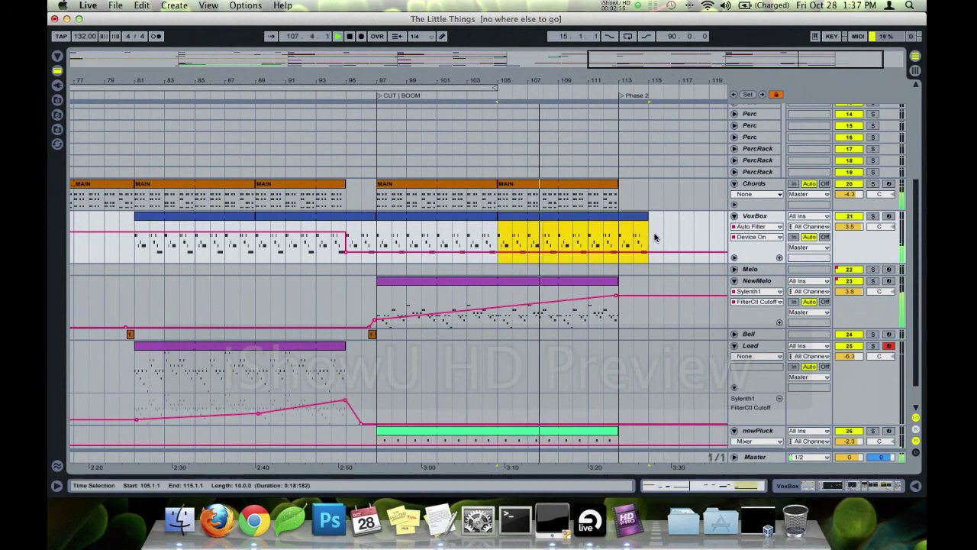
left_click(758, 227)
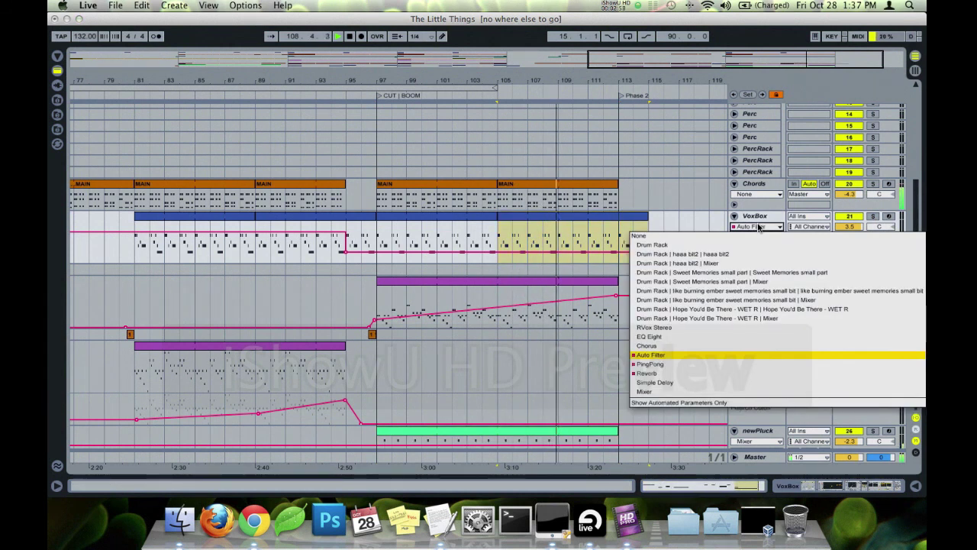
left_click(652, 373)
right_click(629, 252)
left_click(639, 259)
left_click_drag(636, 248, 644, 247)
right_click(641, 237)
left_click(651, 244)
scroll(653, 291, "up", 5)
scroll(648, 295, "down", 6)
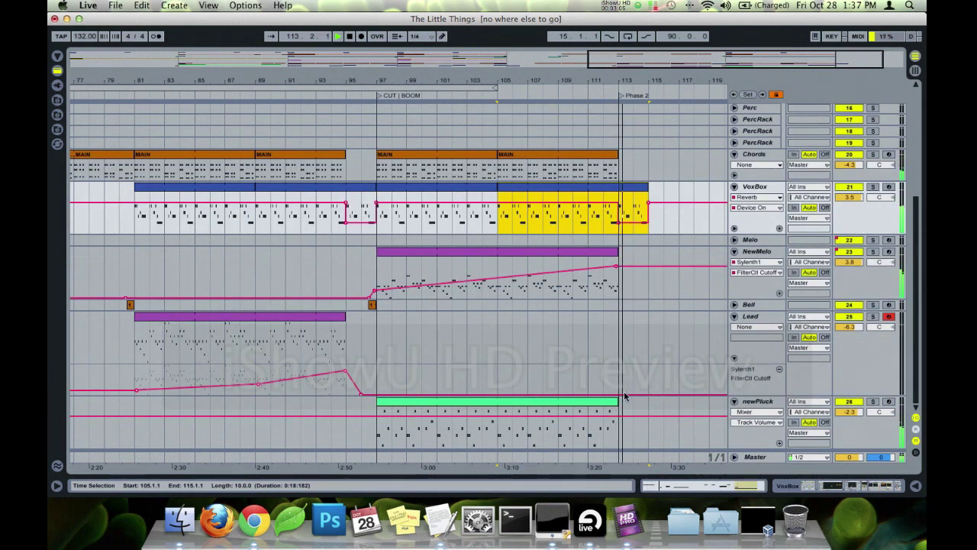
mouse_move(649, 207)
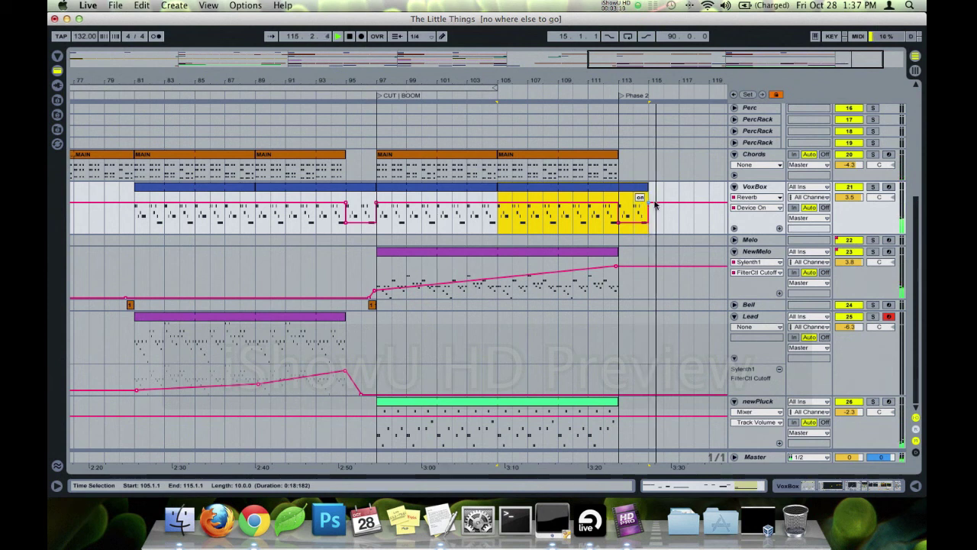
left_click(665, 191)
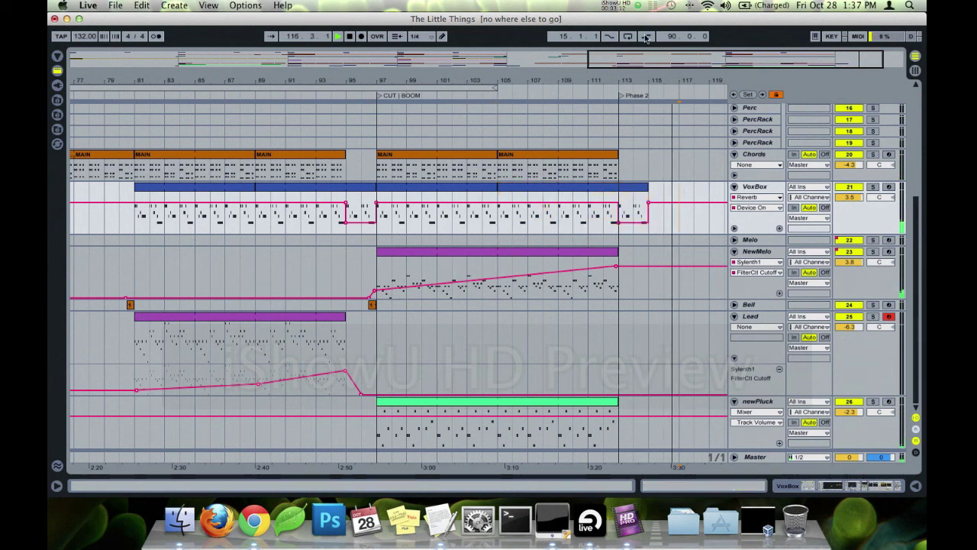